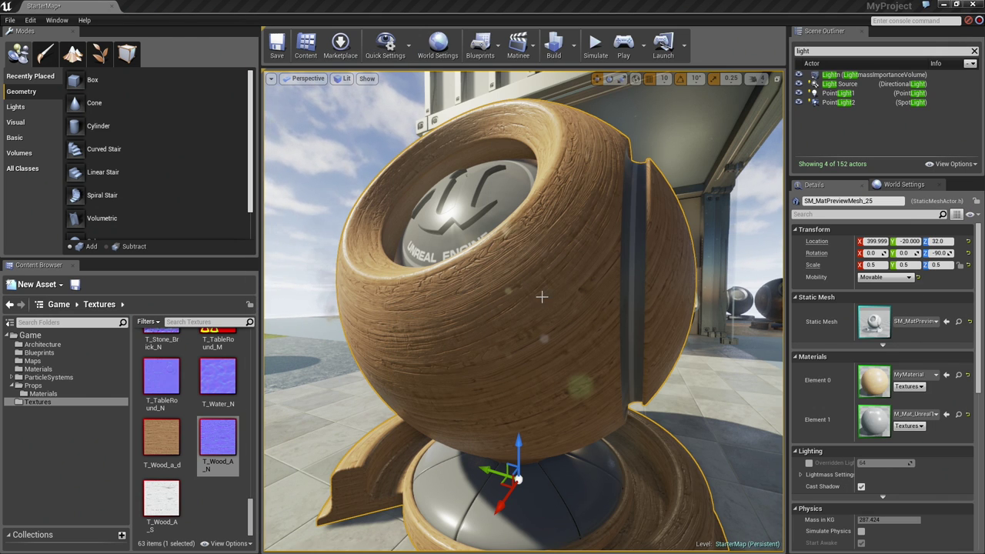
# - Bring the MyMaterial material editor forward and expand it to fill the screen
pyautogui.moveTo(510, 229)
pyautogui.keyDown('alt'); pyautogui.mouseDown()
pyautogui.moveTo(539, 246)
pyautogui.moveTo(462, 223)
pyautogui.moveTo(517, 444)
pyautogui.moveTo(530, 292)
pyautogui.mouseUp(); pyautogui.keyUp('alt')
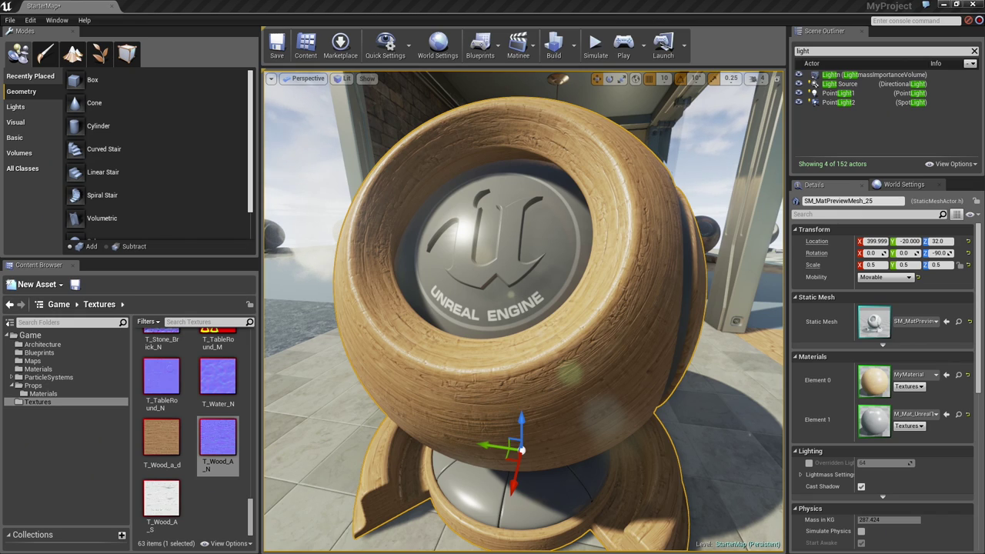
pyautogui.hotkey('alt', 'Tab')
pyautogui.moveTo(629, 31); pyautogui.dragTo(456, 2)
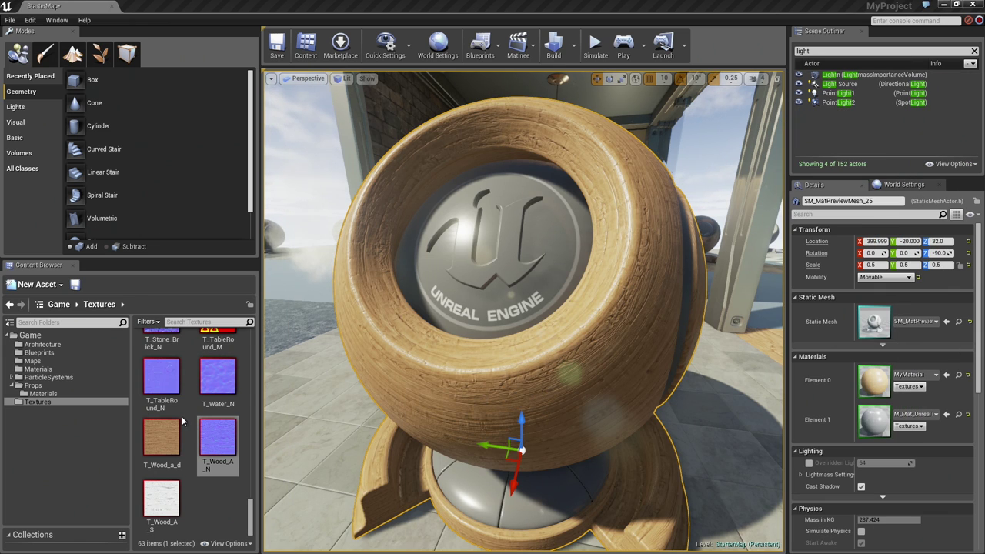
# - Find T_Ceramic_Tile_M in the Textures folder and open it in the texture editor
pyautogui.scroll(3, 185, 365)
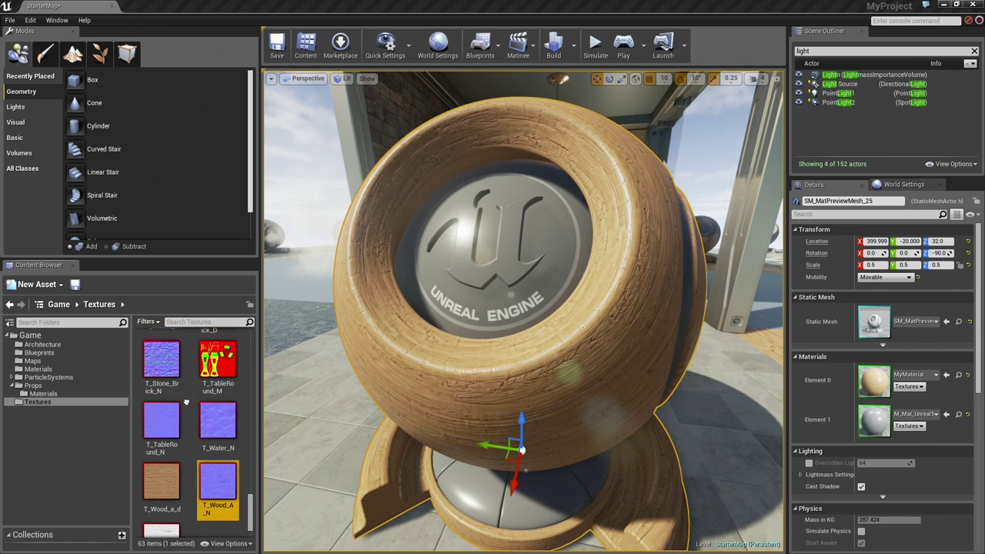
pyautogui.scroll(2, 191, 461)
pyautogui.scroll(2, 196, 492)
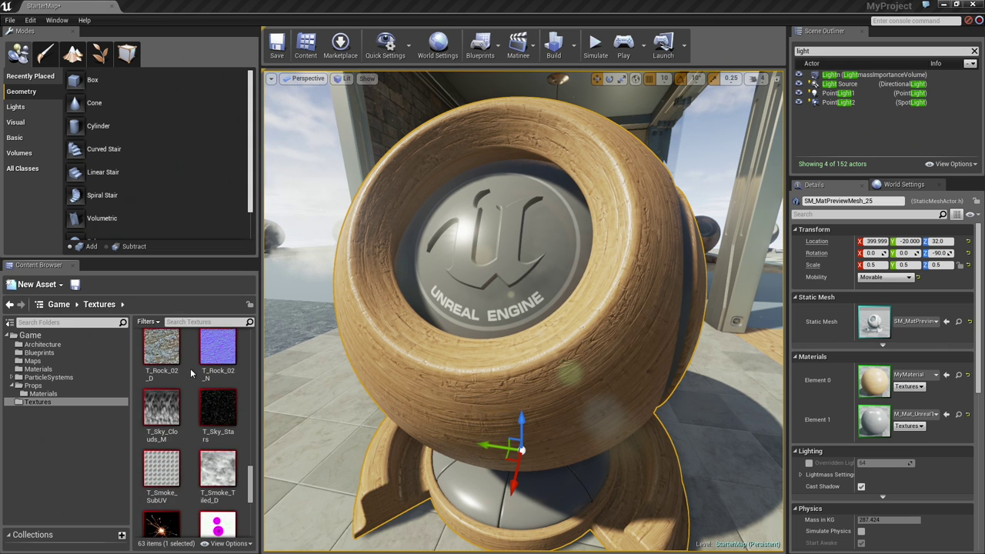
pyautogui.scroll(2, 193, 374)
pyautogui.scroll(2, 196, 400)
pyautogui.scroll(2, 198, 417)
pyautogui.scroll(2, 198, 419)
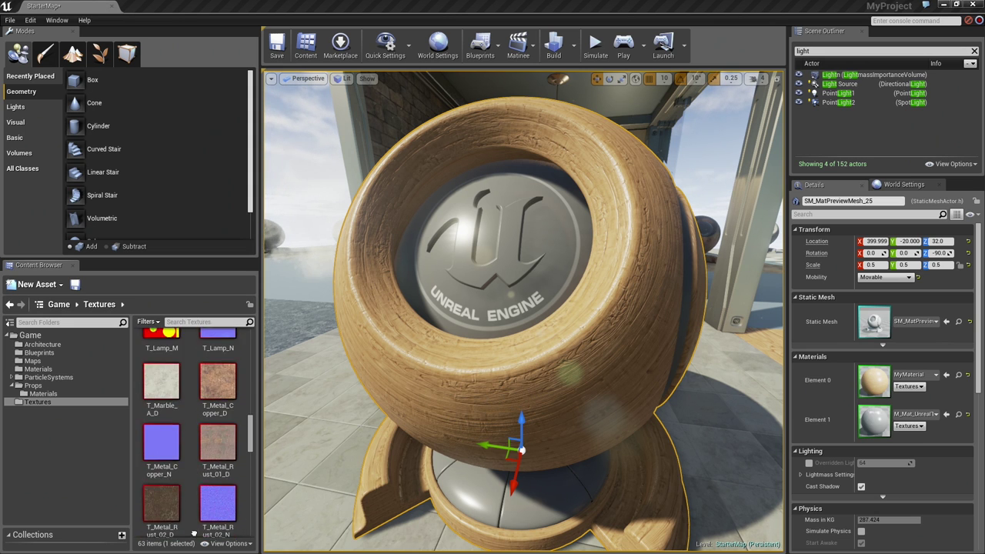
pyautogui.scroll(2, 200, 423)
pyautogui.scroll(2, 199, 430)
pyautogui.scroll(2, 200, 435)
pyautogui.scroll(2, 199, 450)
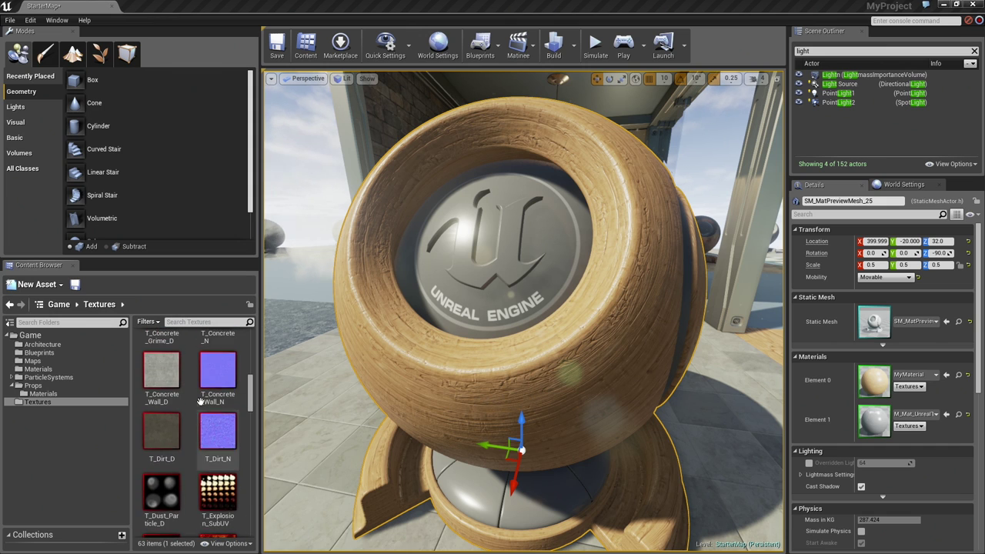
pyautogui.scroll(2, 199, 465)
pyautogui.scroll(2, 199, 485)
pyautogui.scroll(2, 197, 504)
pyautogui.scroll(1, 202, 477)
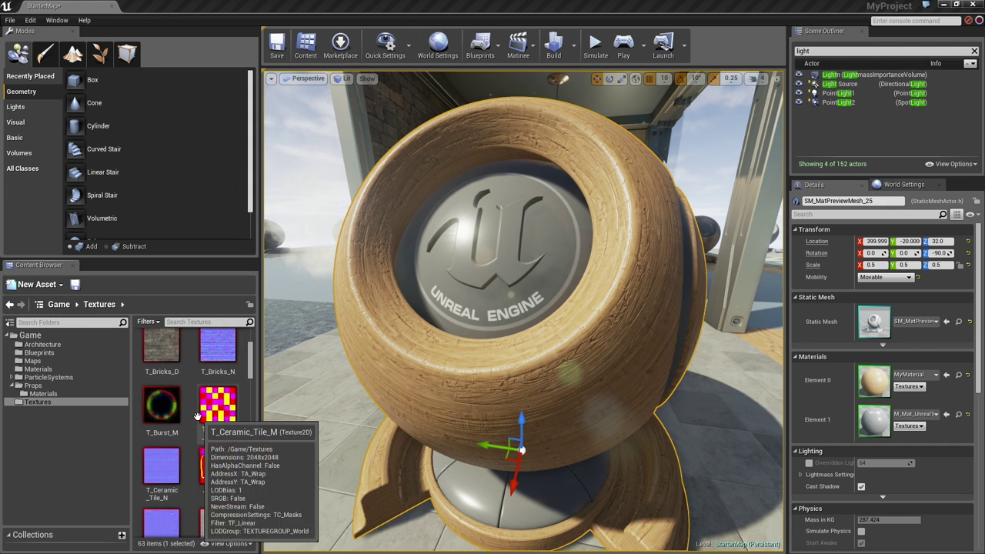
pyautogui.scroll(1, 217, 424)
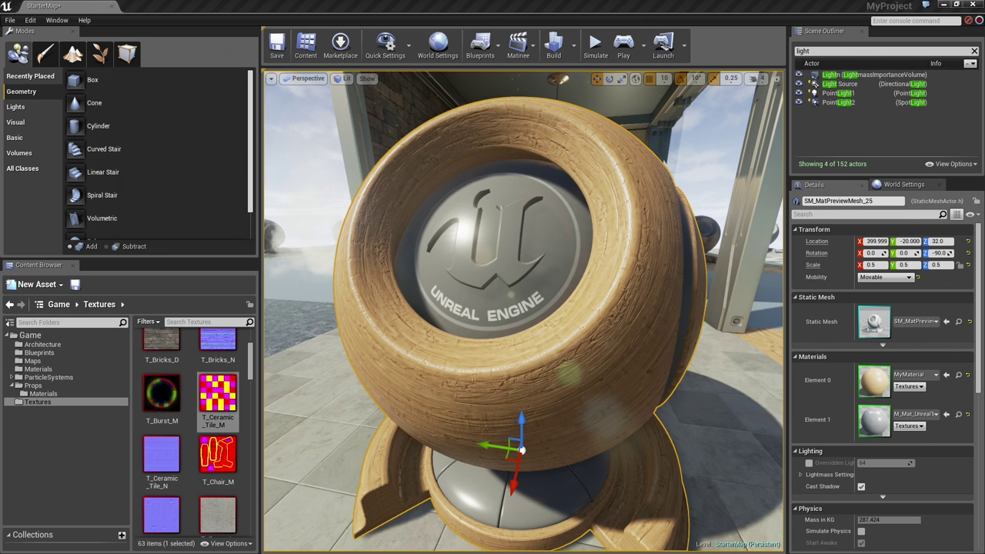
pyautogui.doubleClick(218, 396)
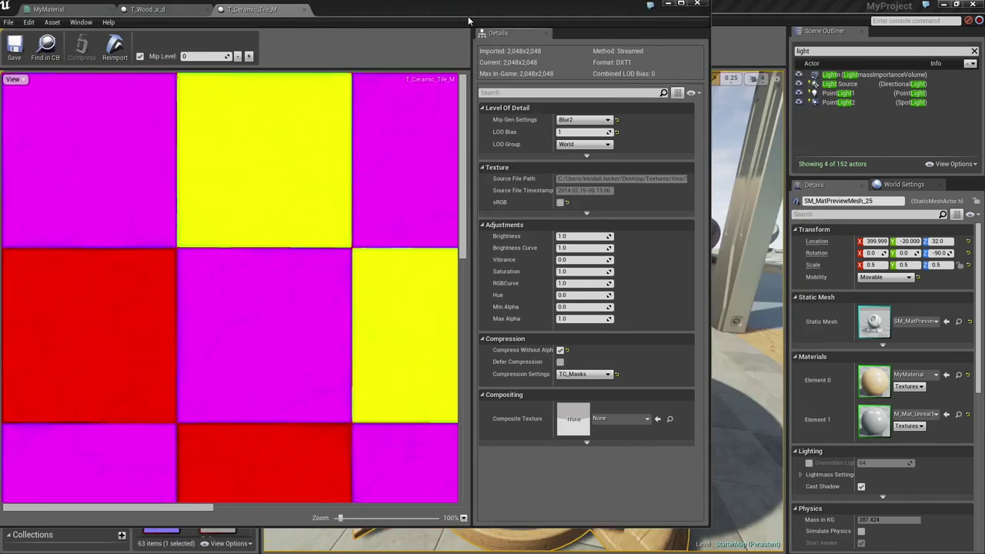
pyautogui.doubleClick(468, 20)
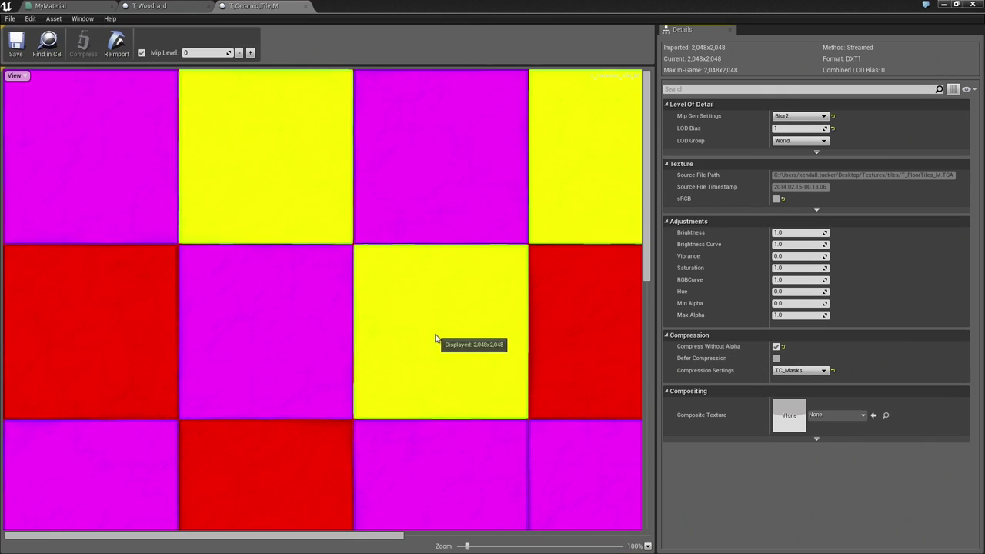
pyautogui.scroll(-5, 439, 341)
pyautogui.scroll(3, 423, 338)
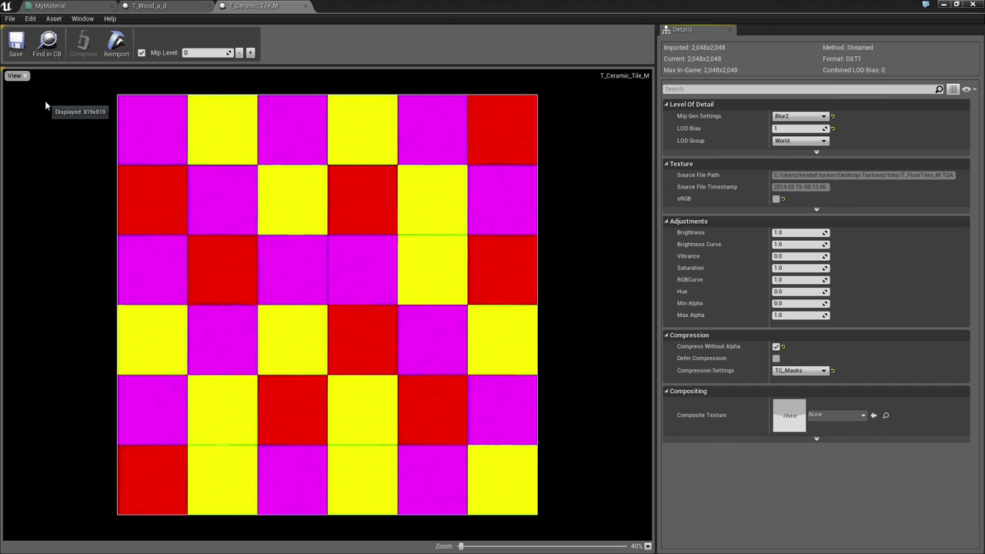
# - Hide the blue and green channels to preview the tile texture's red channel alone
pyautogui.click(25, 76)
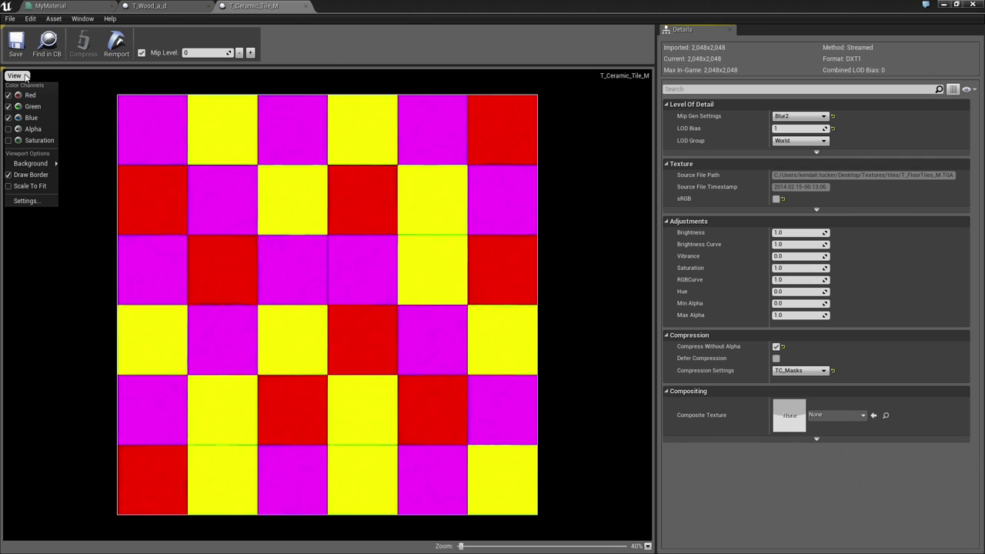
pyautogui.click(8, 117)
pyautogui.click(9, 106)
pyautogui.moveTo(31, 163)
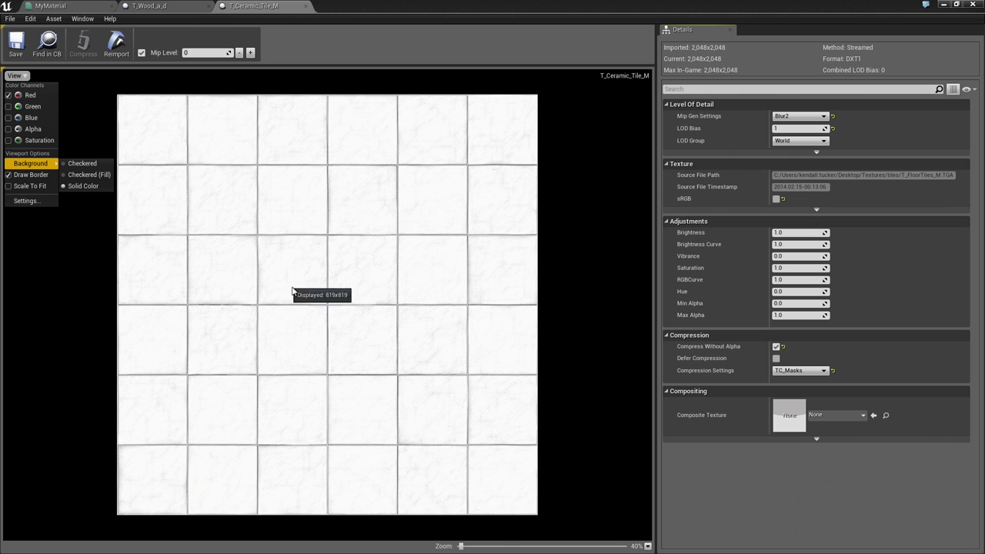
pyautogui.scroll(2, 300, 296)
pyautogui.scroll(1, 299, 297)
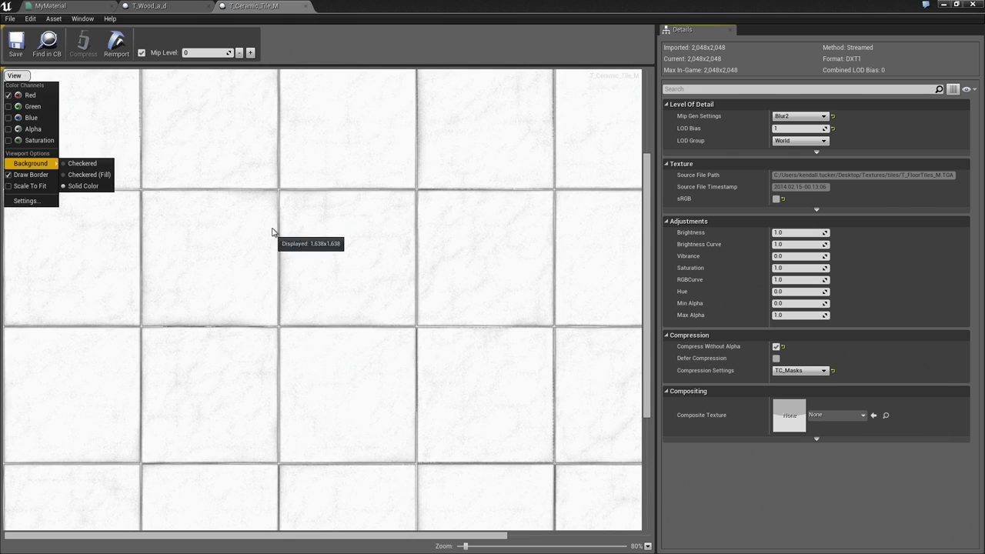
pyautogui.click(285, 275)
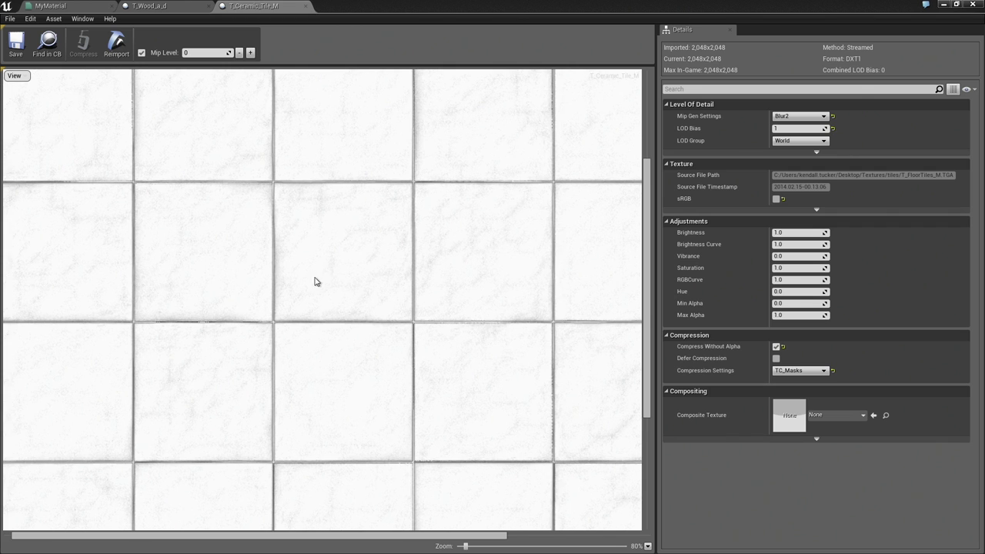
# - Preview the tile texture's green channel alone, then its blue channel alone
pyautogui.click(13, 75)
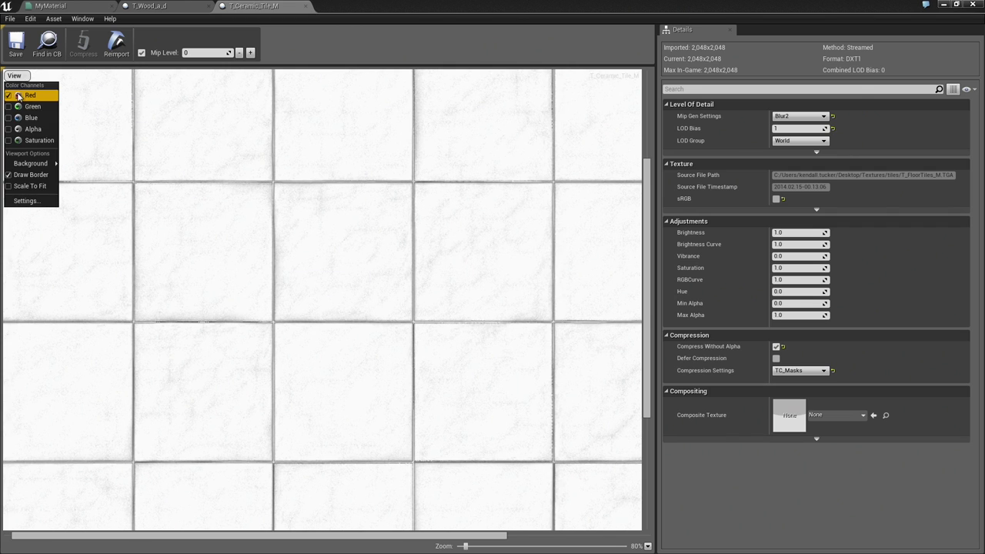
pyautogui.click(9, 95)
pyautogui.click(9, 106)
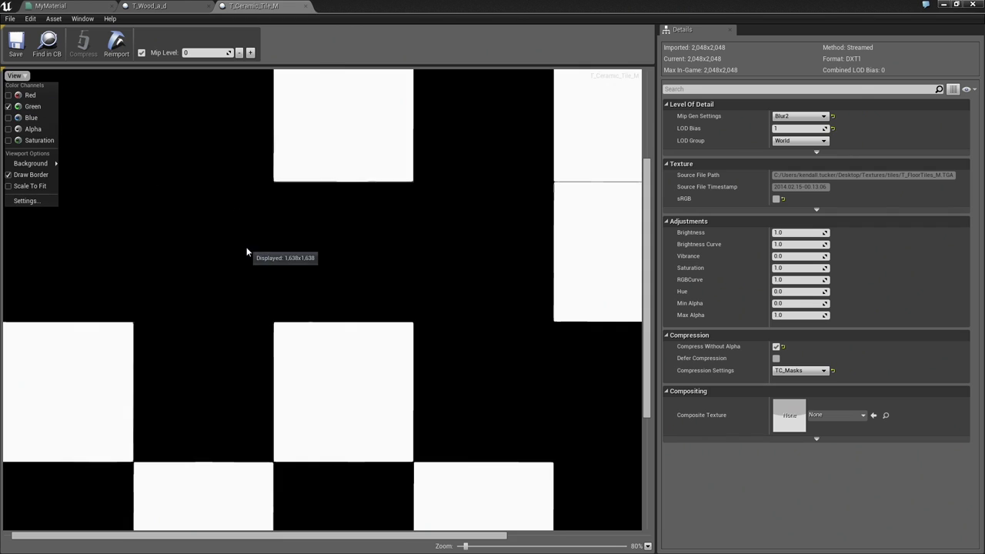
pyautogui.scroll(-6, 246, 252)
pyautogui.scroll(2, 246, 252)
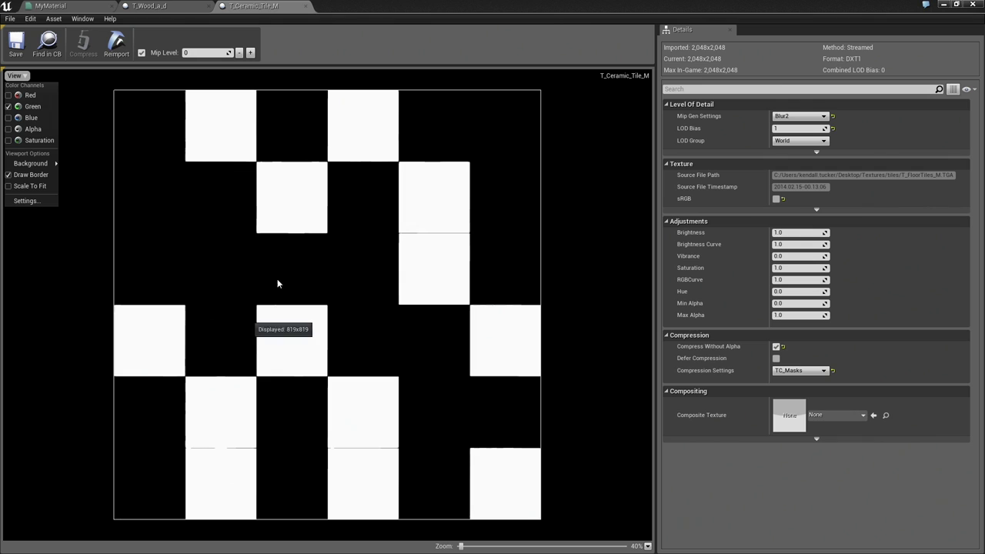
pyautogui.click(9, 106)
pyautogui.click(8, 117)
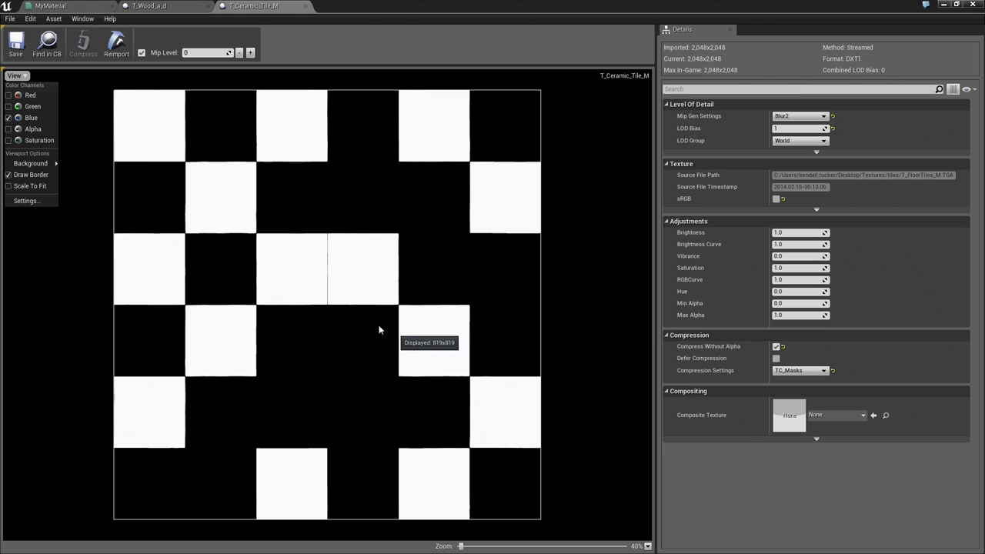
# - Check the alpha channel on its own, then return to showing only red
pyautogui.click(8, 119)
pyautogui.click(8, 129)
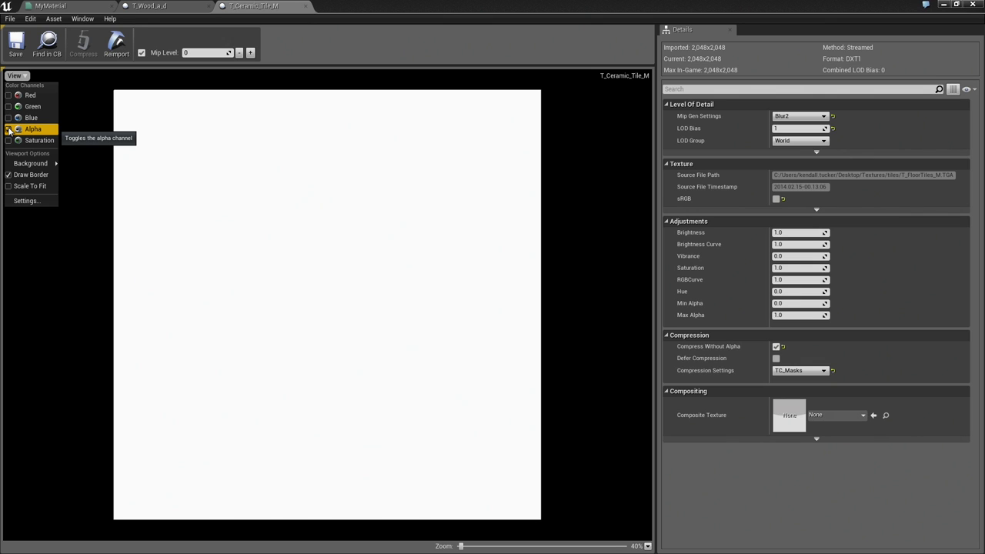
pyautogui.click(7, 129)
pyautogui.click(7, 117)
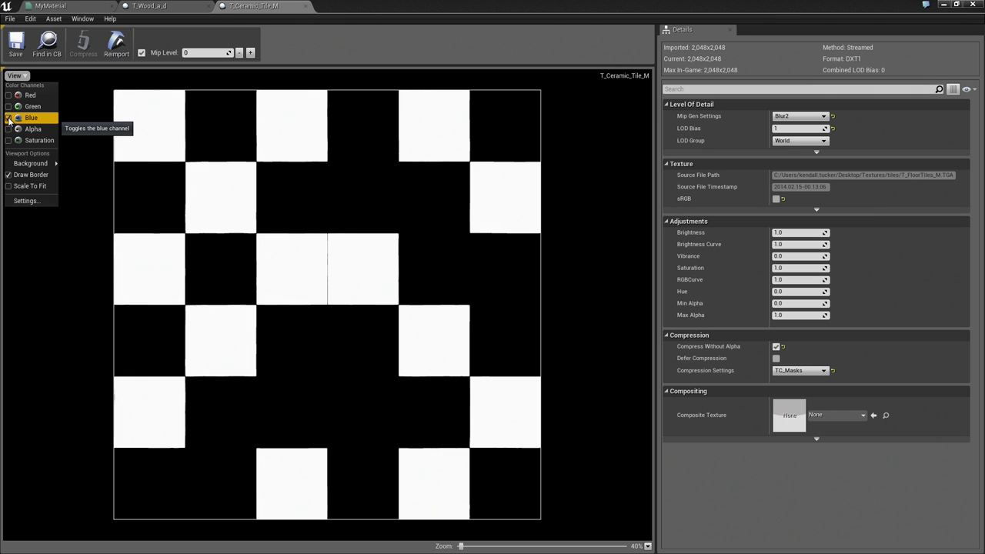
pyautogui.click(7, 118)
pyautogui.click(8, 106)
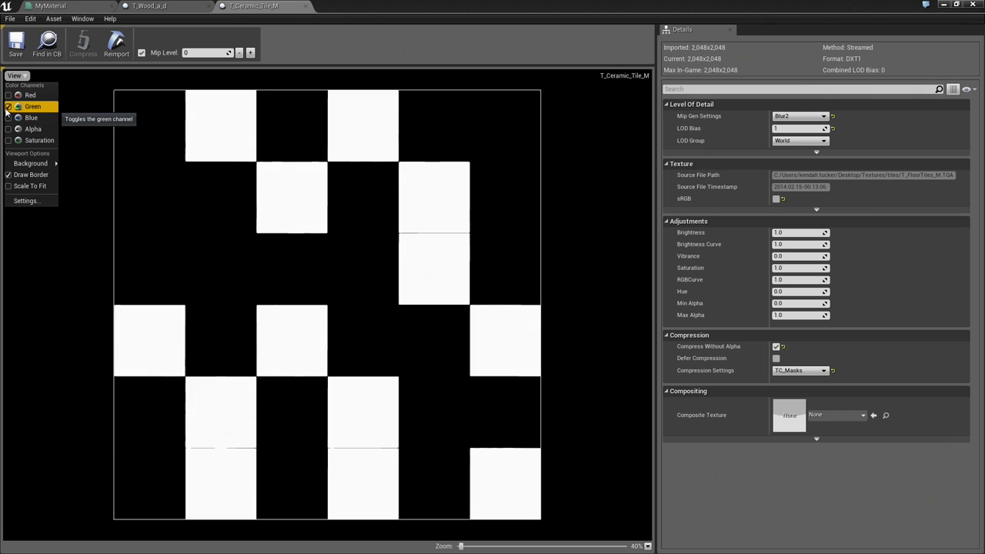
pyautogui.click(8, 106)
pyautogui.click(8, 95)
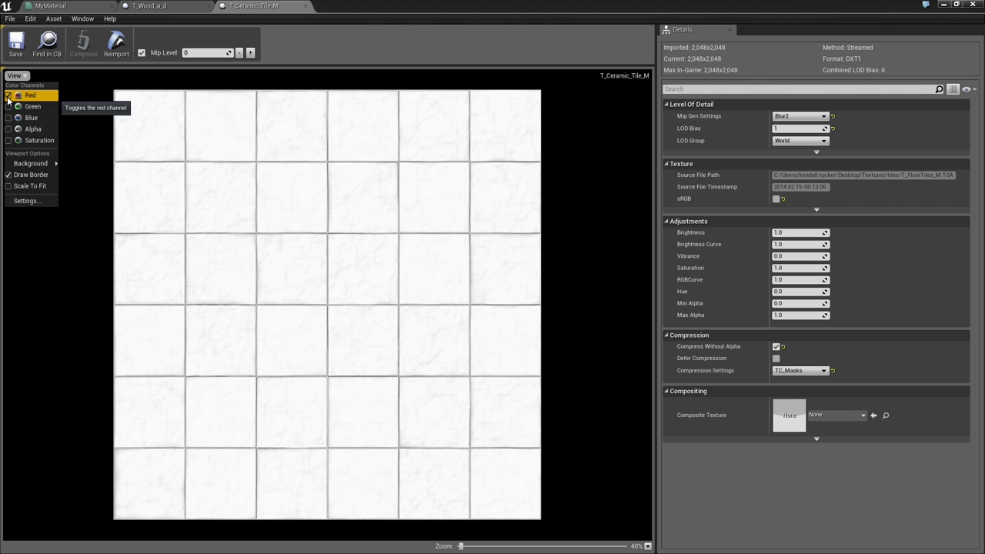
# - Restore green and blue for the full RGB preview and return to MyMaterial
pyautogui.click(8, 106)
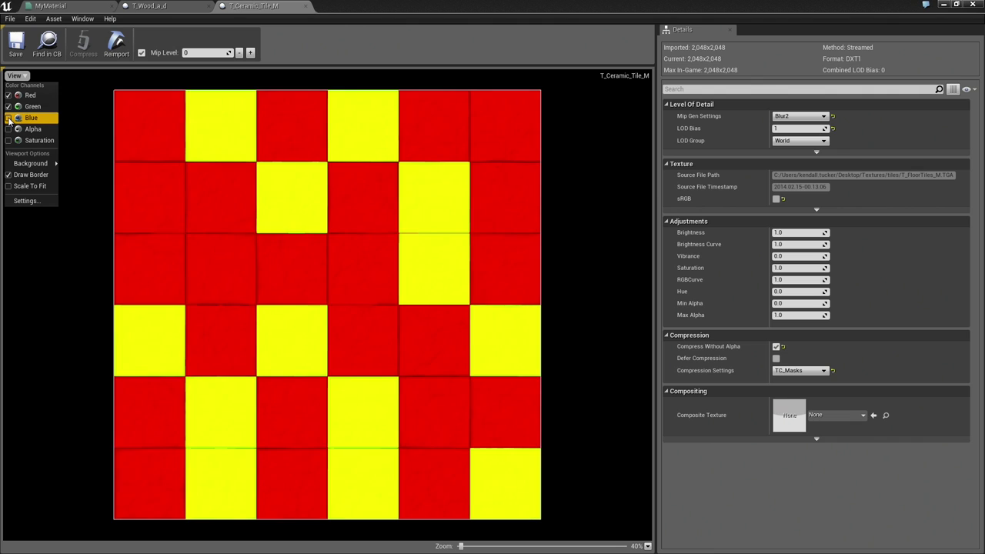
pyautogui.click(8, 118)
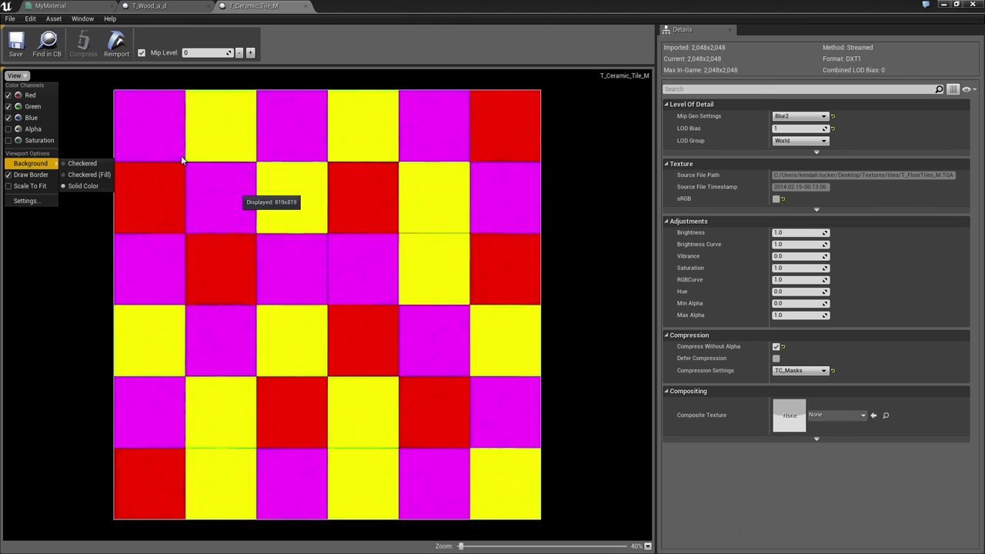
pyautogui.click(81, 7)
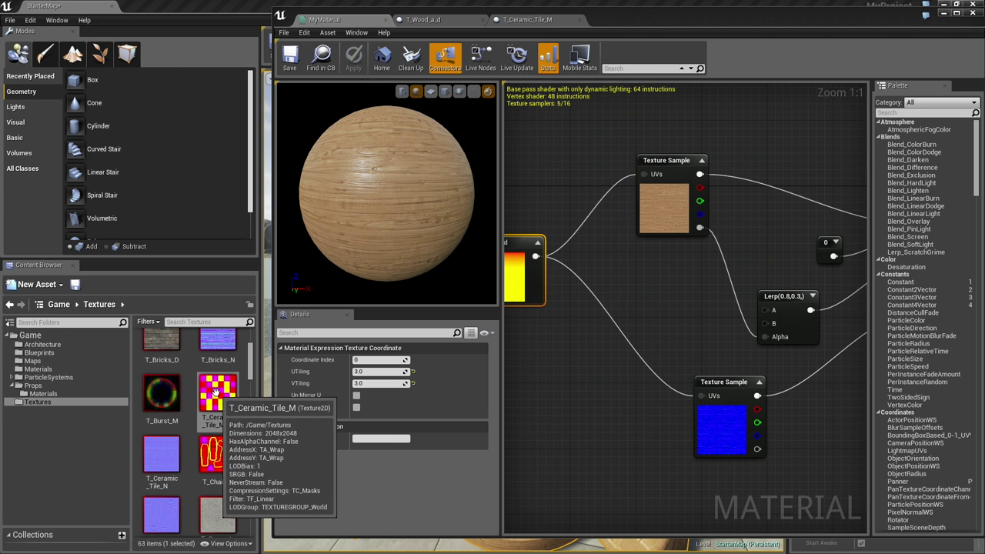
# - Add T_Ceramic_Tile_M to the MyMaterial graph as a Texture Sample node, with the editor full-screen
pyautogui.moveTo(216, 392); pyautogui.dragTo(573, 397)
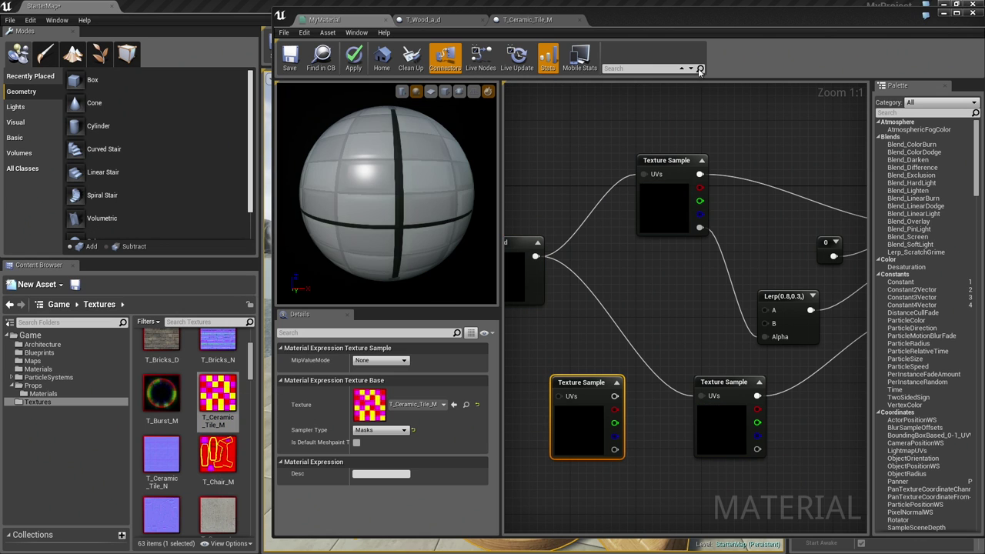
pyautogui.doubleClick(700, 27)
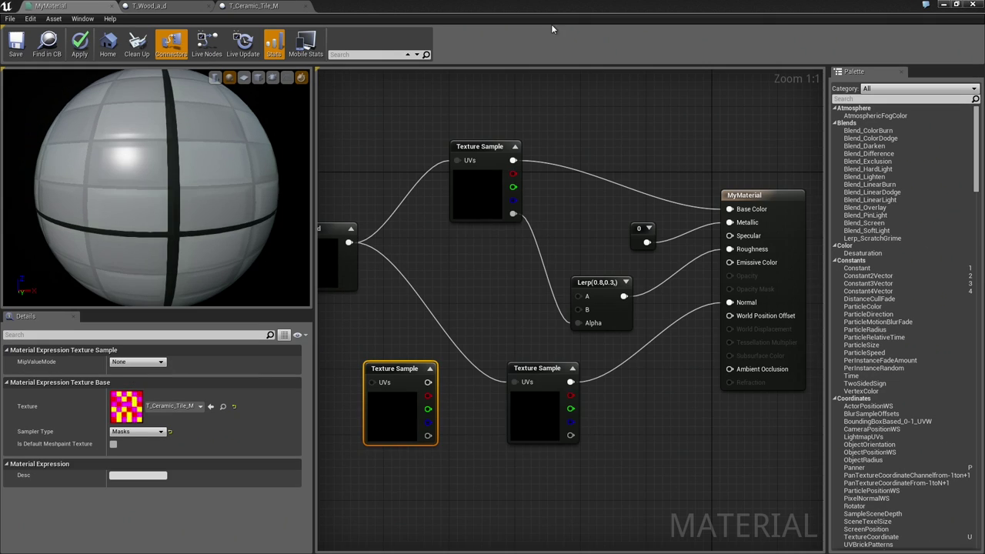
pyautogui.moveTo(490, 270); pyautogui.dragTo(539, 292, button='right')
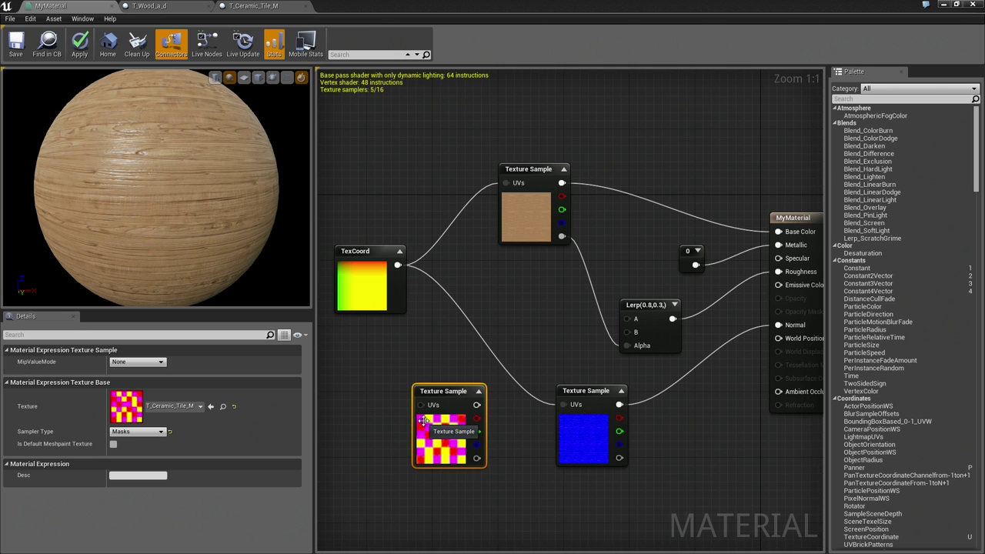
# - Move the ceramic tile sample above the wood sample and pull a wire from wood RGB
pyautogui.moveTo(450, 391); pyautogui.dragTo(454, 292)
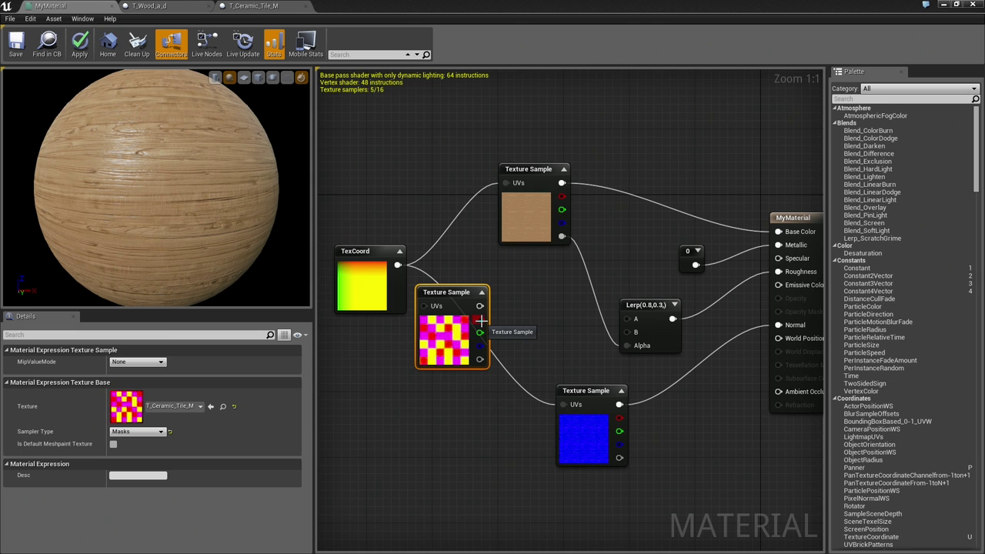
pyautogui.moveTo(480, 320); pyautogui.dragTo(518, 387, button='right')
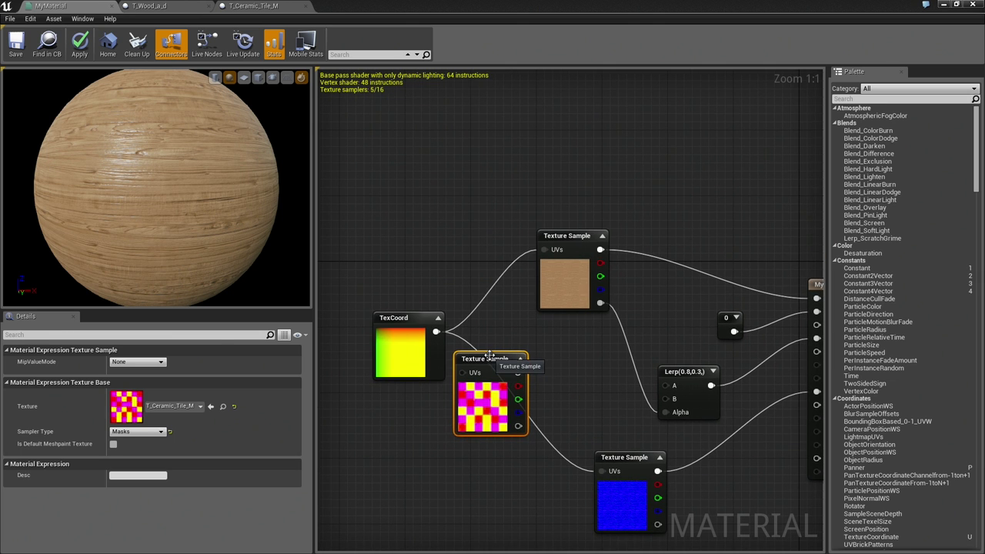
pyautogui.moveTo(485, 359); pyautogui.dragTo(483, 195)
pyautogui.moveTo(477, 277); pyautogui.dragTo(462, 202)
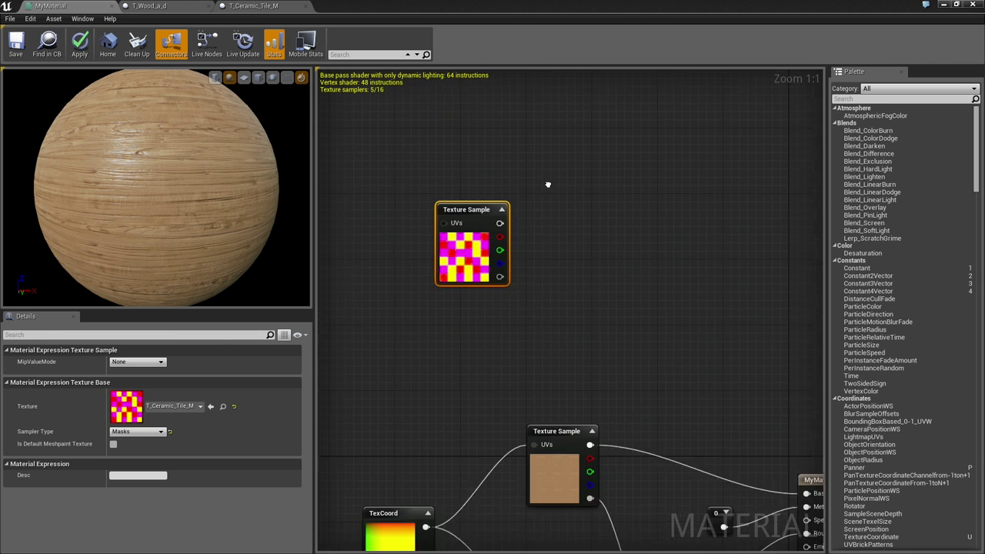
pyautogui.moveTo(526, 203); pyautogui.dragTo(513, 114, button='right')
pyautogui.moveTo(469, 123); pyautogui.dragTo(444, 222)
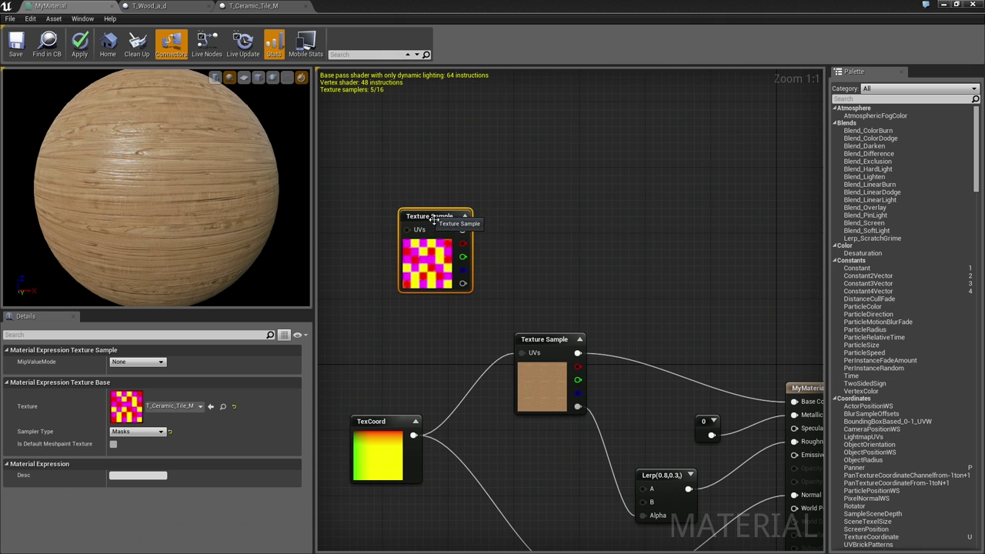
pyautogui.moveTo(543, 340); pyautogui.dragTo(533, 348)
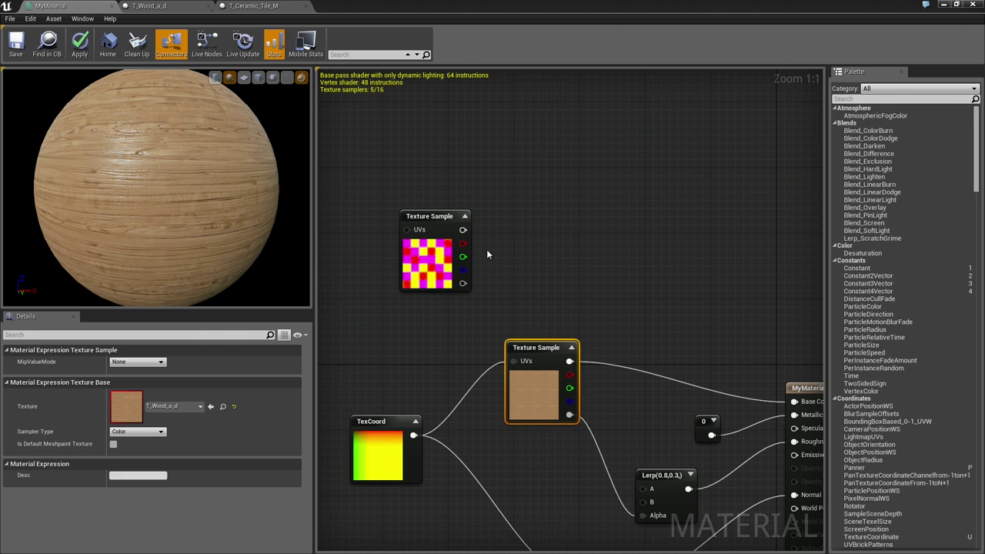
pyautogui.moveTo(569, 361); pyautogui.dragTo(629, 295)
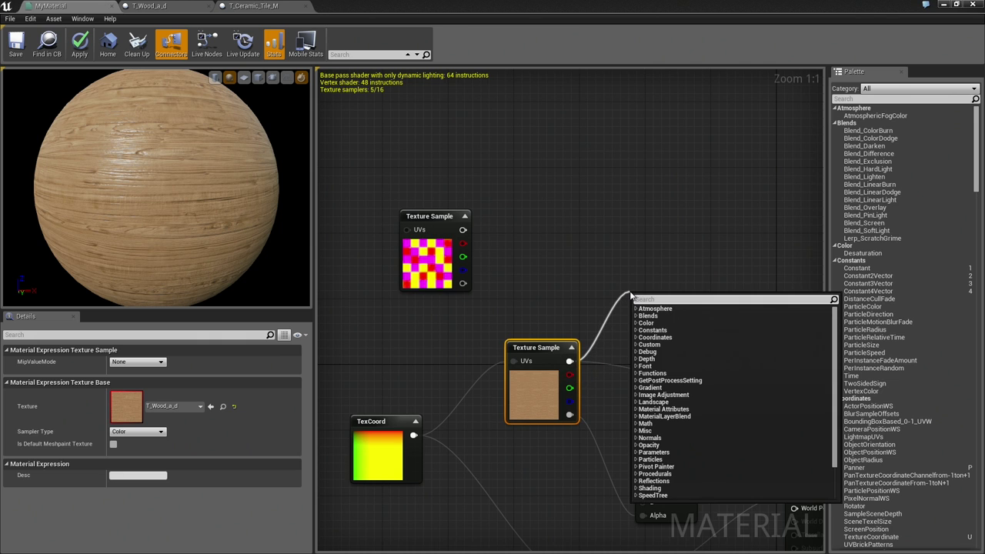
# - Add a Multiply node on the wire from the wood texture's colour
pyautogui.write('multiply')
pyautogui.press('Return')
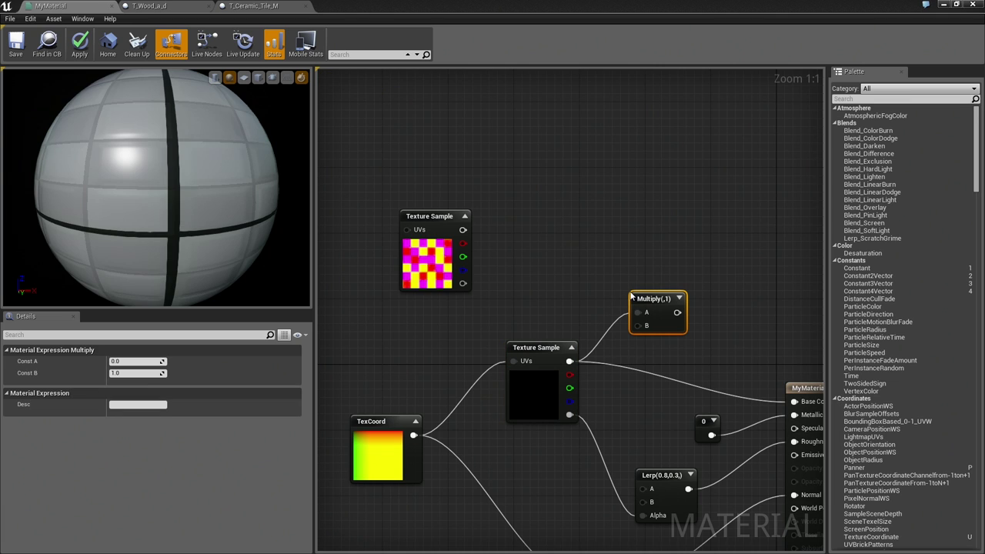
pyautogui.moveTo(633, 327); pyautogui.dragTo(640, 302)
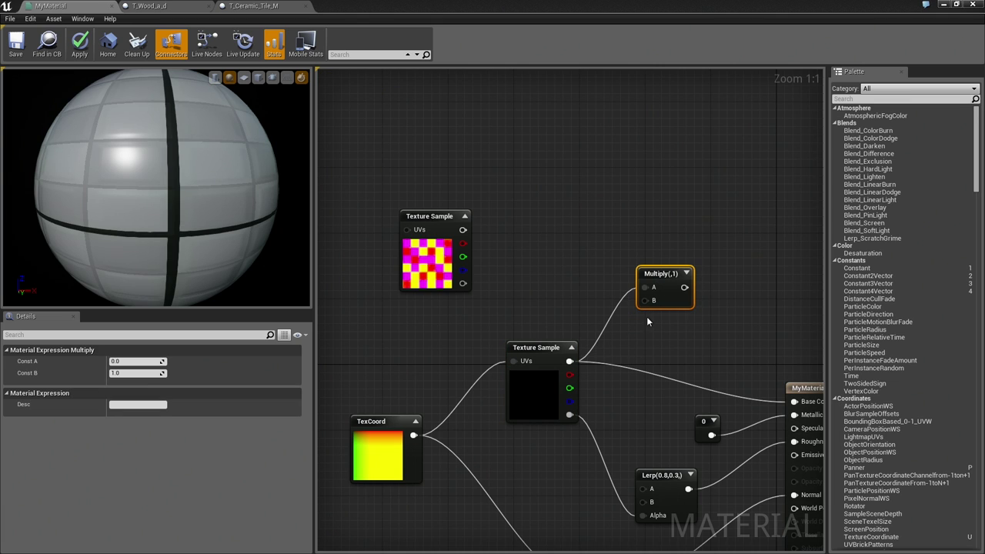
pyautogui.moveTo(697, 331); pyautogui.dragTo(662, 286, button='right')
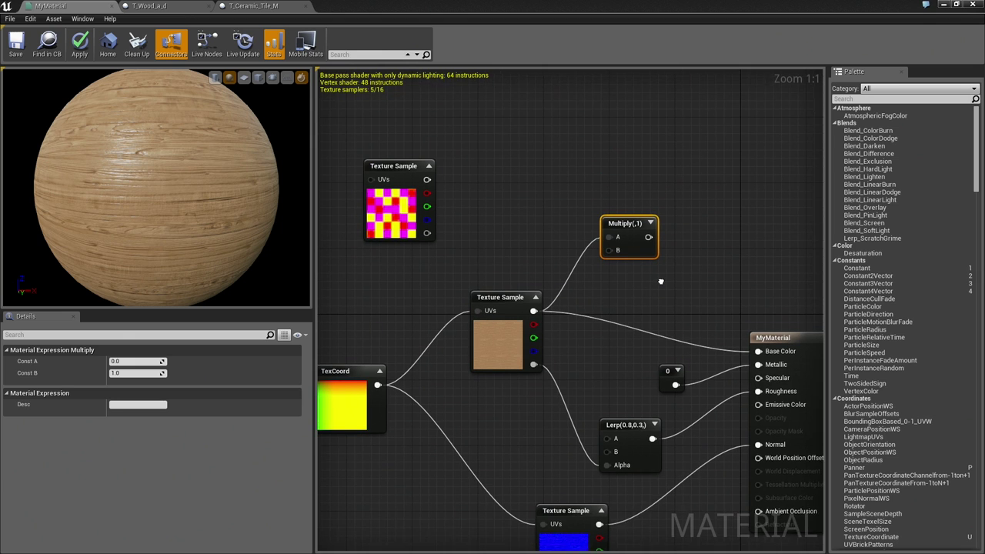
# - Connect wood RGB to Multiply's B input and the ceramic tile's R channel to A
pyautogui.keyDown('alt'); pyautogui.click(605, 245); pyautogui.keyUp('alt')
pyautogui.moveTo(610, 255)
pyautogui.mouseDown()
pyautogui.moveTo(581, 295)
pyautogui.moveTo(536, 318)
pyautogui.moveTo(554, 306)
pyautogui.mouseUp()
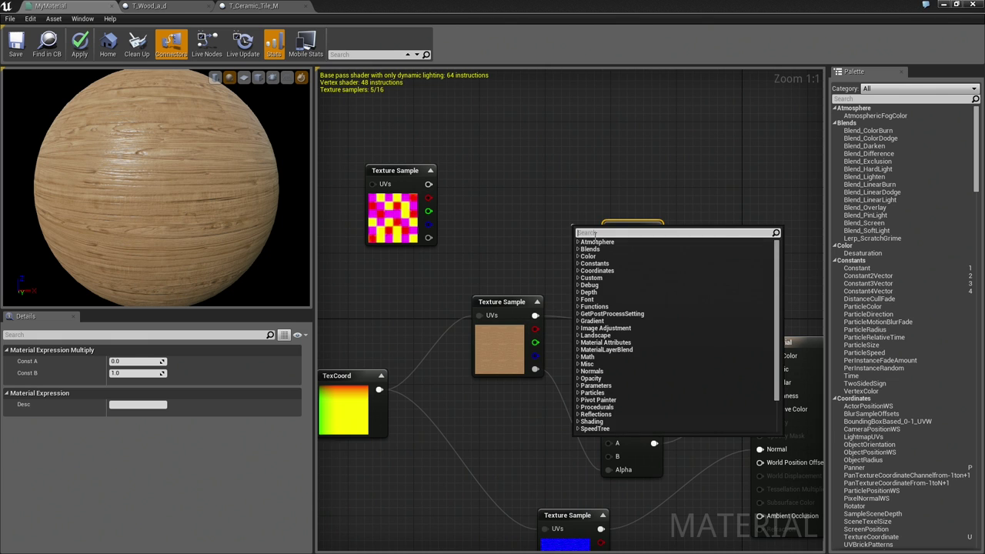
pyautogui.click(537, 167)
pyautogui.moveTo(610, 242)
pyautogui.mouseDown()
pyautogui.moveTo(568, 296)
pyautogui.moveTo(536, 316)
pyautogui.mouseUp()
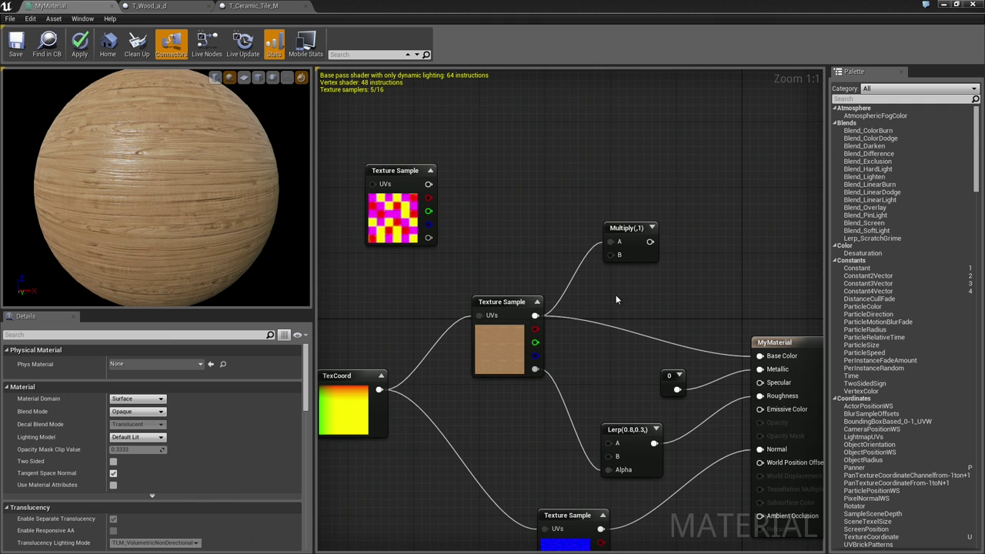
pyautogui.keyDown('alt'); pyautogui.click(610, 242); pyautogui.keyUp('alt')
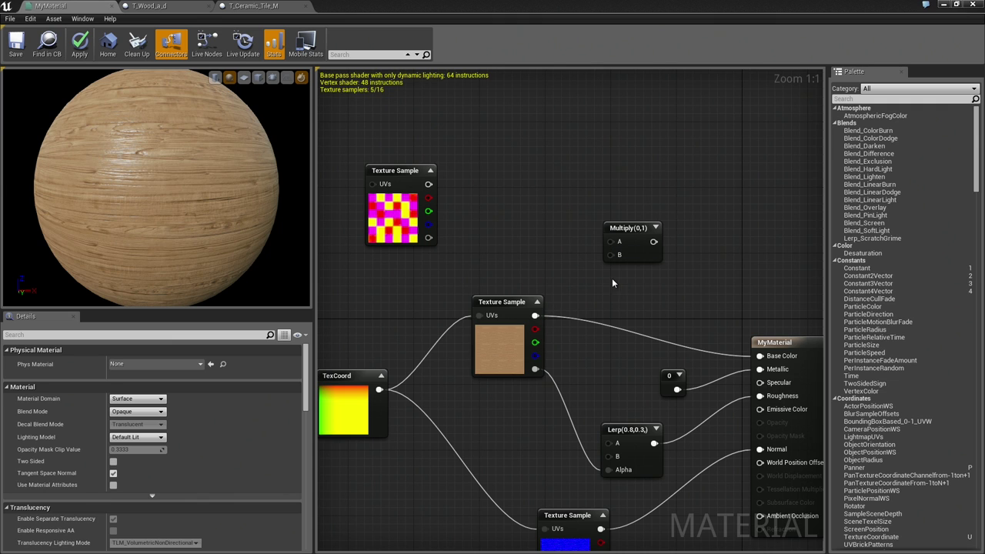
pyautogui.moveTo(610, 254); pyautogui.dragTo(535, 315)
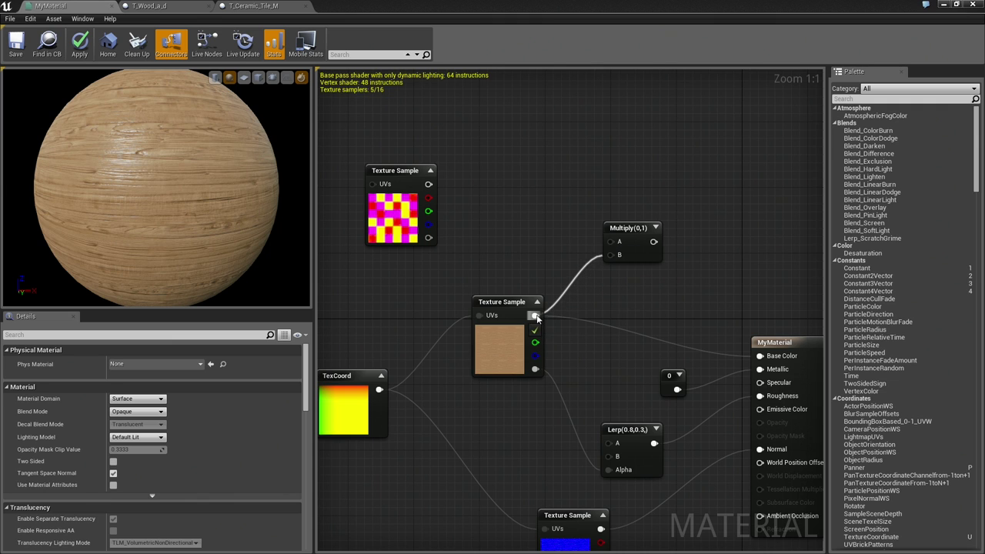
pyautogui.moveTo(429, 198); pyautogui.dragTo(466, 188)
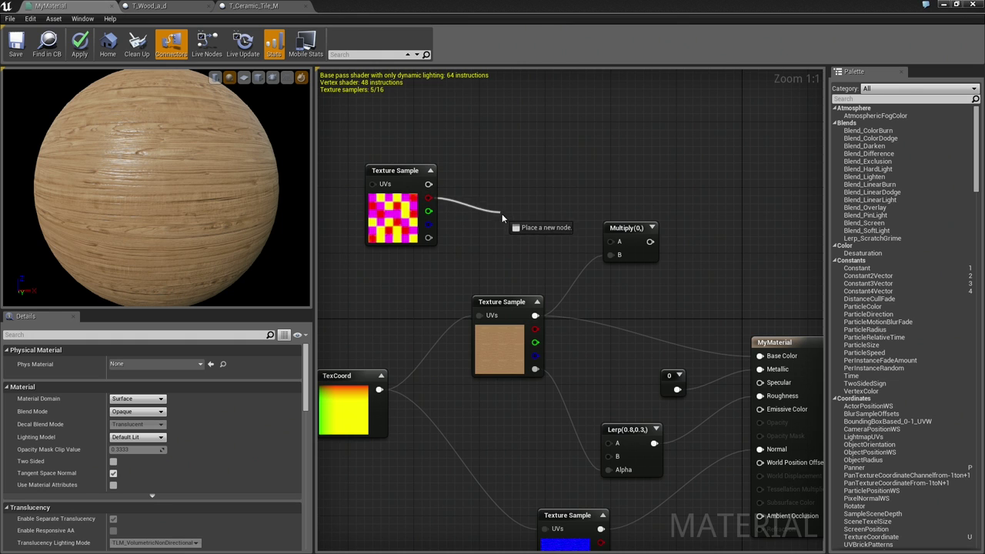
pyautogui.moveTo(466, 188)
pyautogui.mouseDown()
pyautogui.moveTo(526, 247)
pyautogui.moveTo(610, 242)
pyautogui.mouseUp()
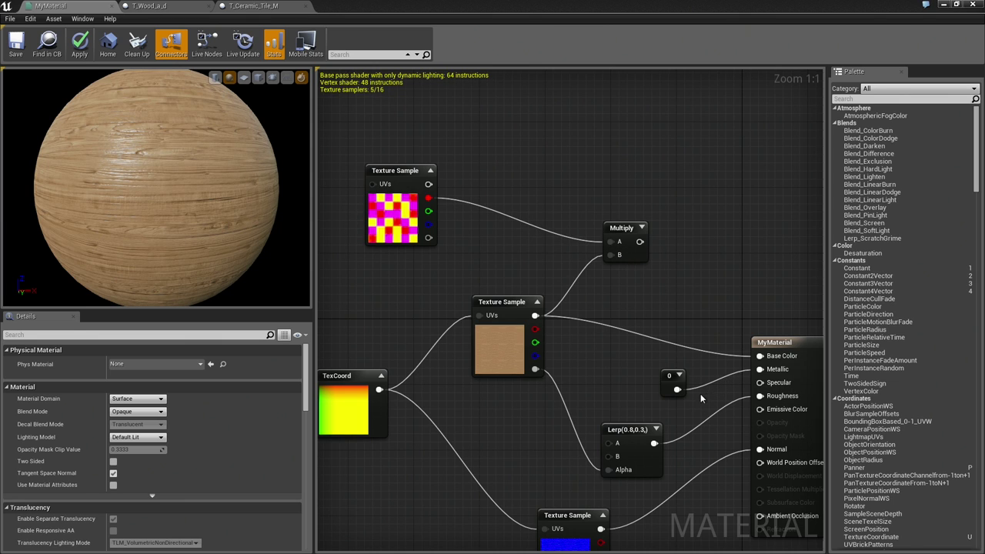
# - Preview the Multiply result on the sphere, rotate to inspect the seams, then stop previewing
pyautogui.click(625, 239)
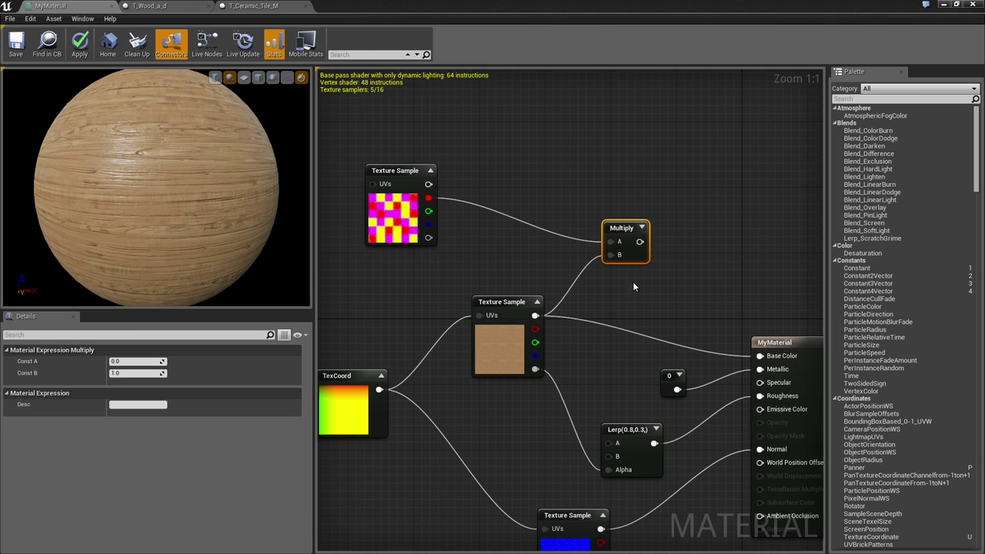
pyautogui.click(674, 380)
pyautogui.click(622, 228)
pyautogui.rightClick(622, 229)
pyautogui.click(651, 233)
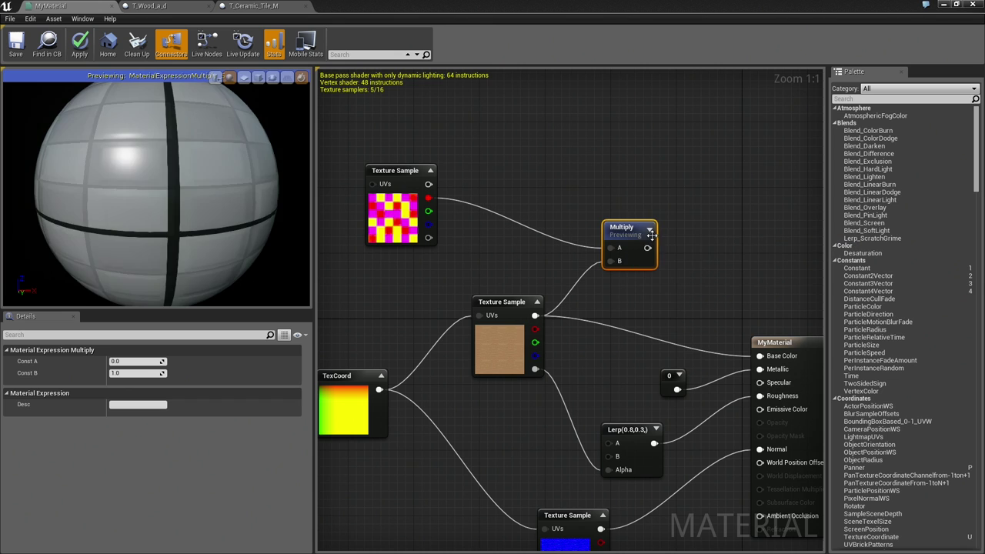
pyautogui.moveTo(204, 242); pyautogui.dragTo(204, 242)
pyautogui.scroll(-3, 157, 189)
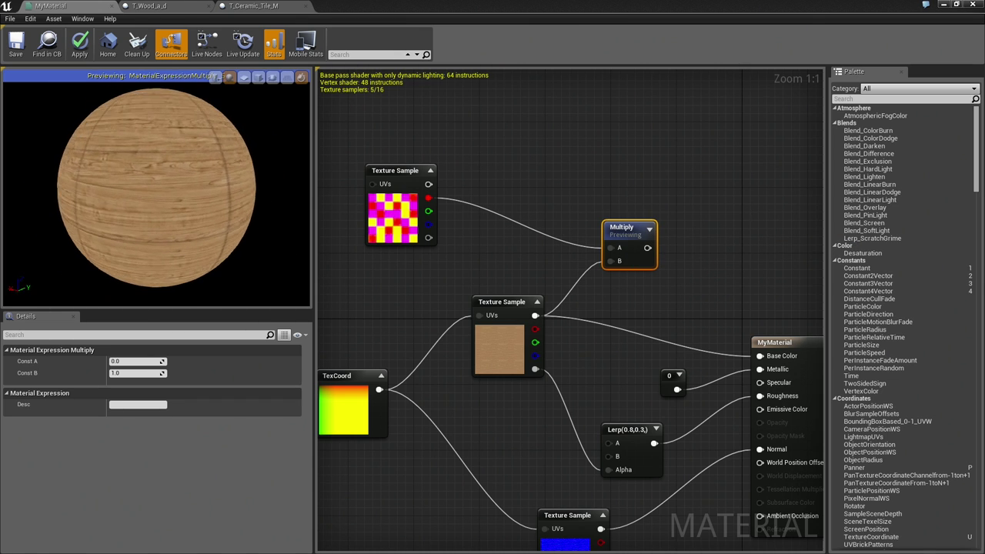
pyautogui.moveTo(134, 177); pyautogui.dragTo(135, 155)
pyautogui.moveTo(136, 219); pyautogui.dragTo(150, 220)
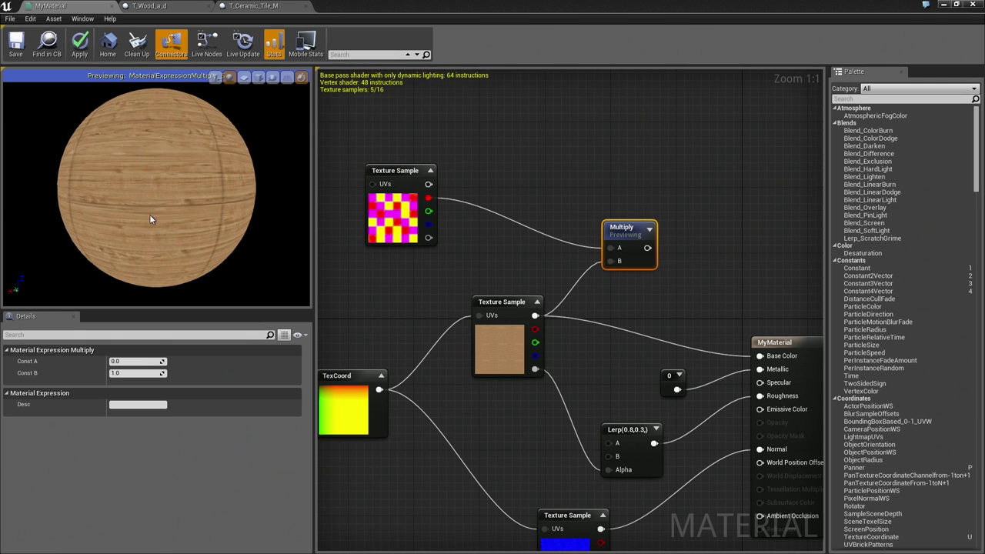
pyautogui.moveTo(89, 208); pyautogui.dragTo(107, 217)
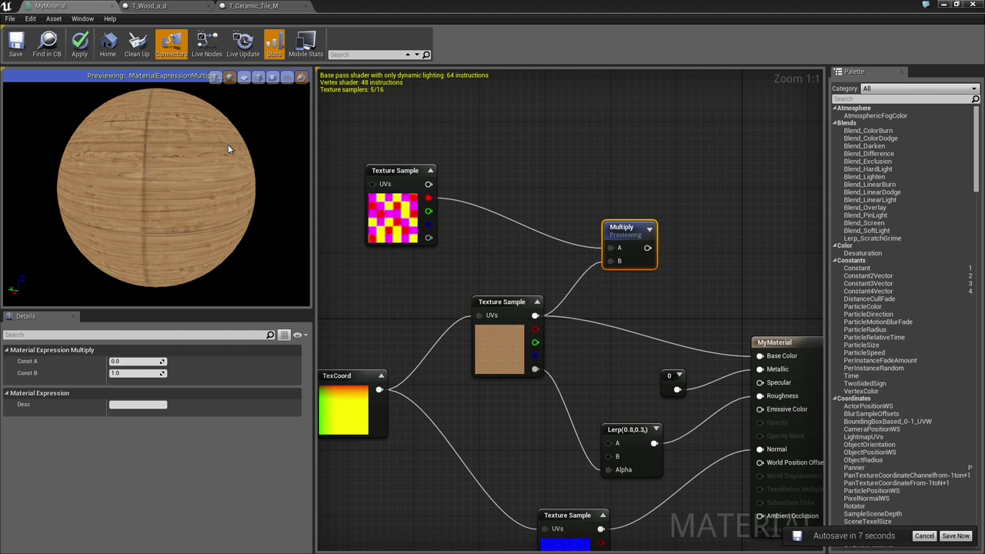
pyautogui.scroll(-3, 213, 225)
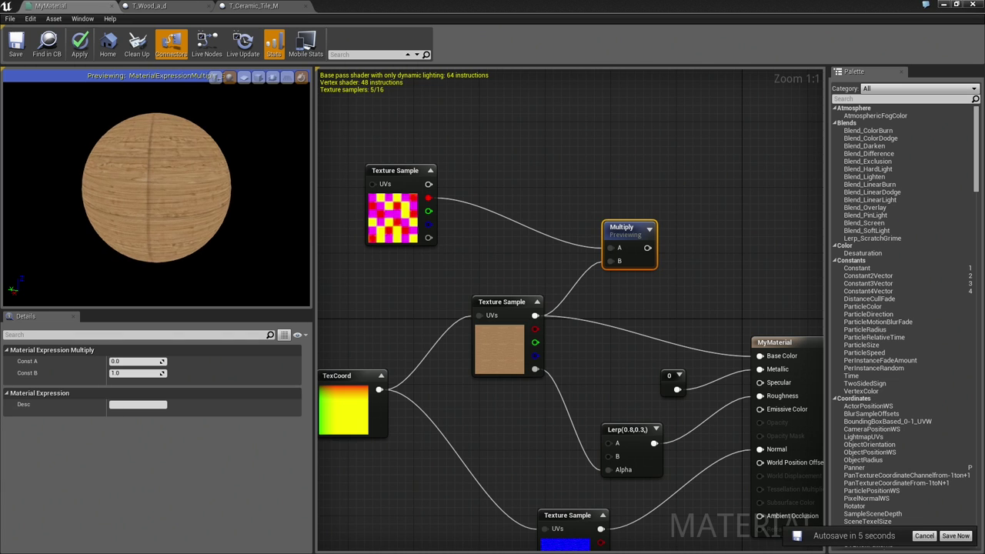
pyautogui.rightClick(631, 229)
pyautogui.click(649, 234)
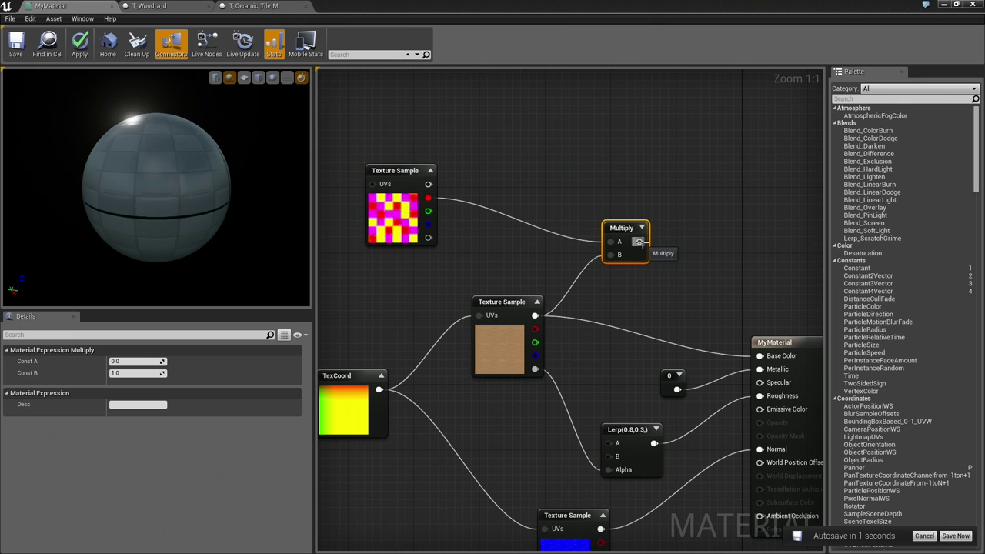
# - Wire the Multiply output into Base Color and orbit the sphere to check the tile seams
pyautogui.moveTo(638, 242); pyautogui.dragTo(760, 356)
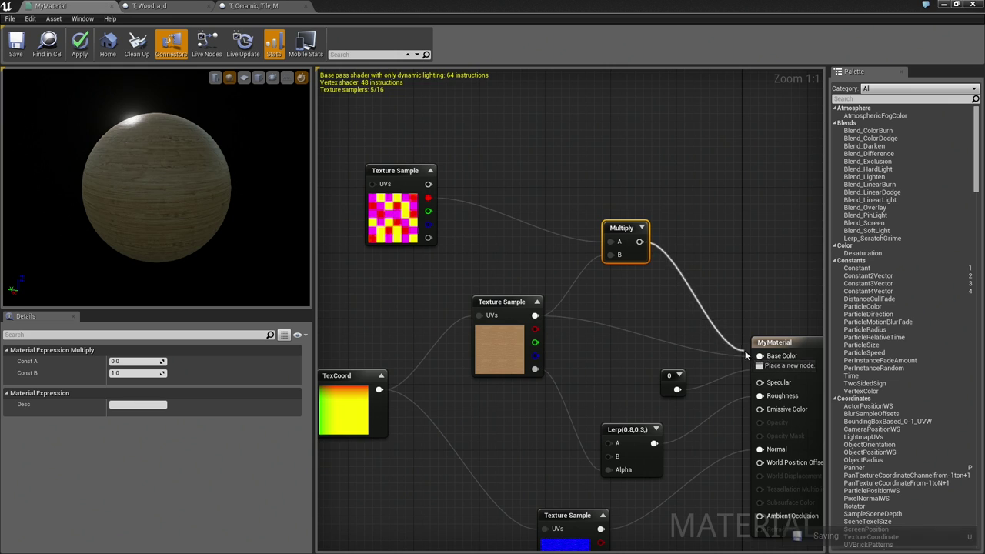
pyautogui.rightClick(631, 228)
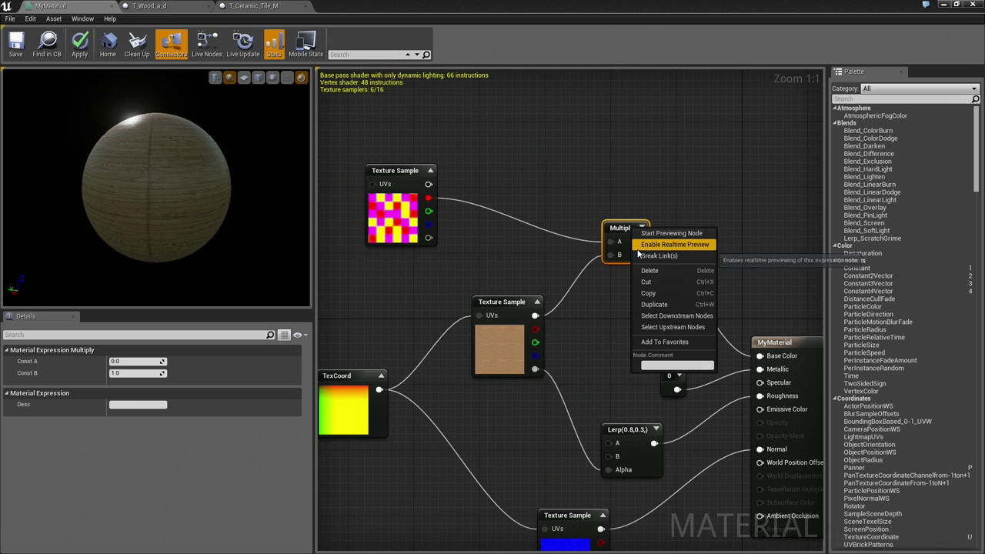
pyautogui.moveTo(292, 195); pyautogui.dragTo(200, 200)
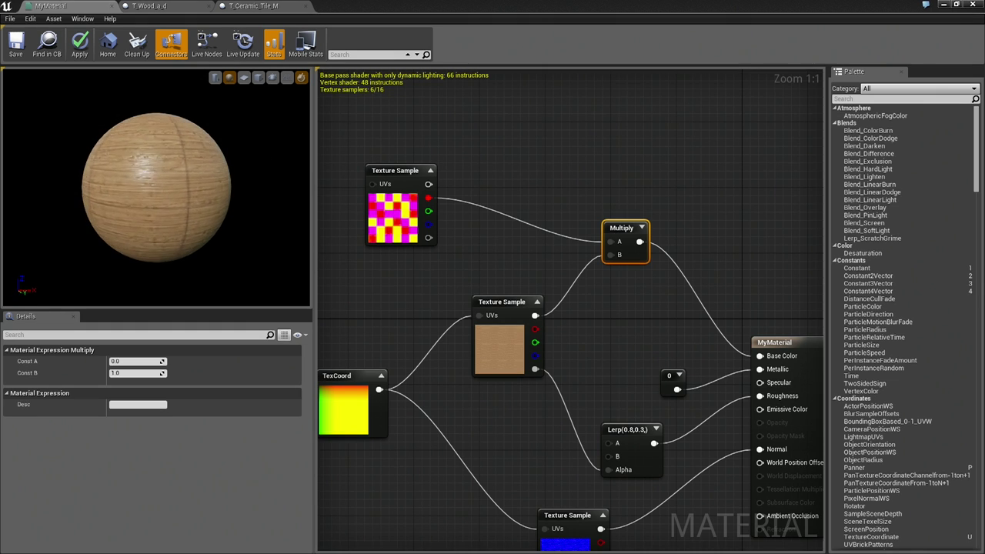
pyautogui.moveTo(200, 200)
pyautogui.mouseDown()
pyautogui.moveTo(154, 193)
pyautogui.moveTo(167, 194)
pyautogui.mouseUp()
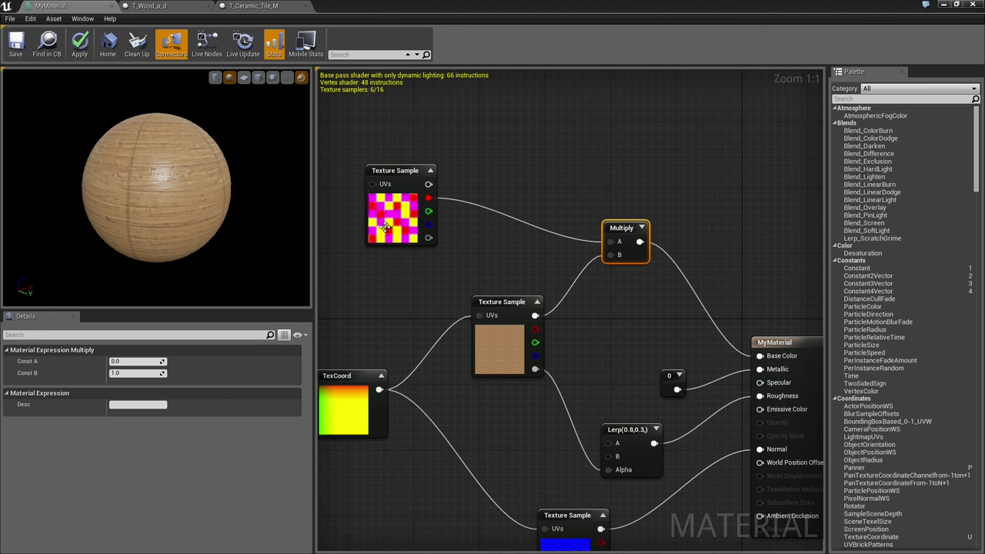
# - Drag T_Ceramic_Tile_N into the graph and place it below the wood normal Texture Sample
pyautogui.click(408, 223)
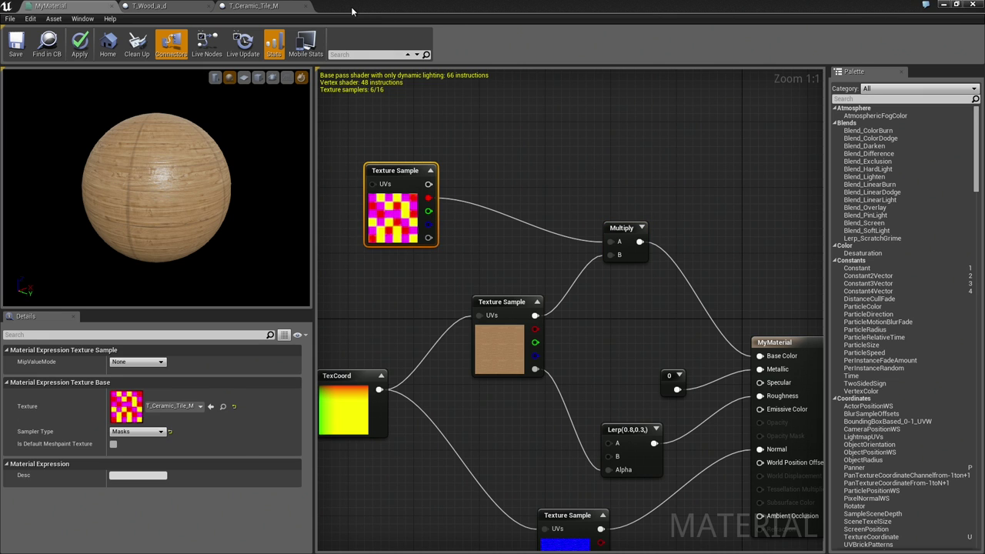
pyautogui.doubleClick(336, 11)
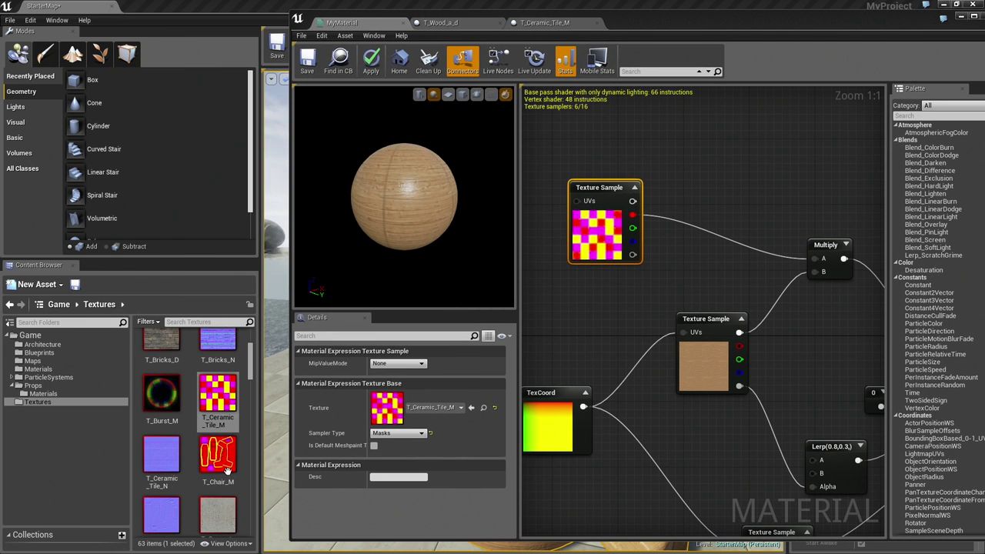
pyautogui.click(154, 455)
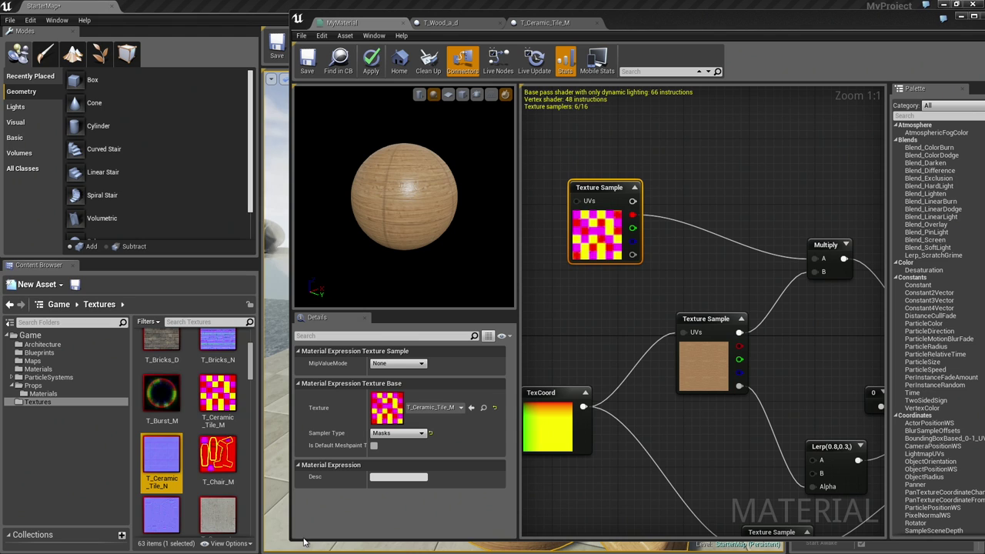
pyautogui.moveTo(160, 456)
pyautogui.mouseDown()
pyautogui.moveTo(674, 512)
pyautogui.moveTo(667, 514)
pyautogui.mouseUp()
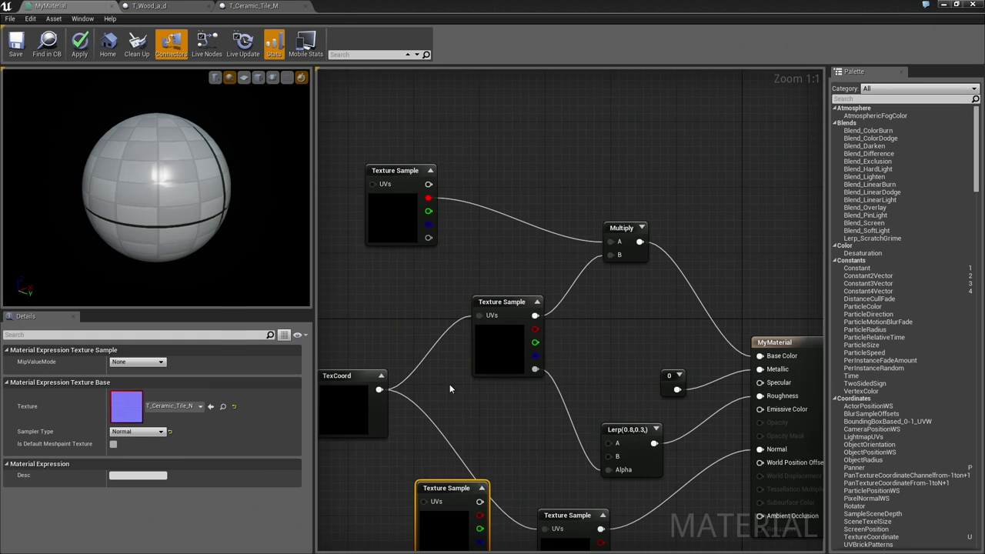
pyautogui.moveTo(450, 388); pyautogui.dragTo(458, 272, button='right')
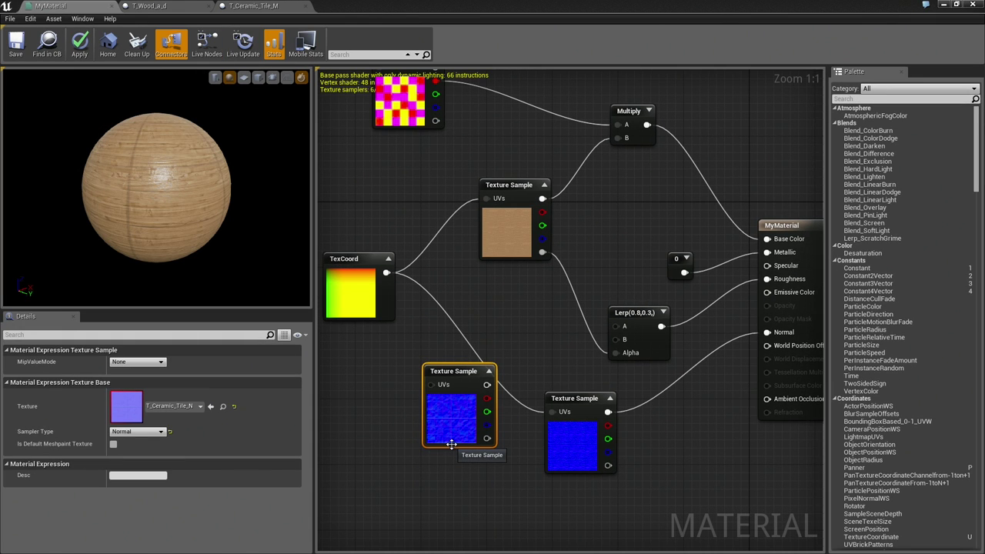
pyautogui.moveTo(450, 444); pyautogui.dragTo(395, 357, button='right')
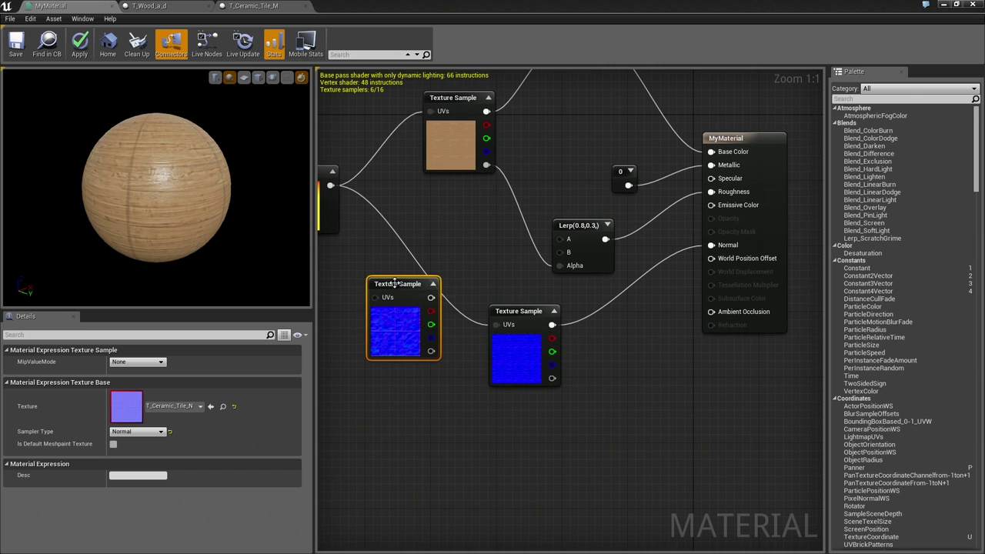
pyautogui.moveTo(395, 281); pyautogui.dragTo(517, 417)
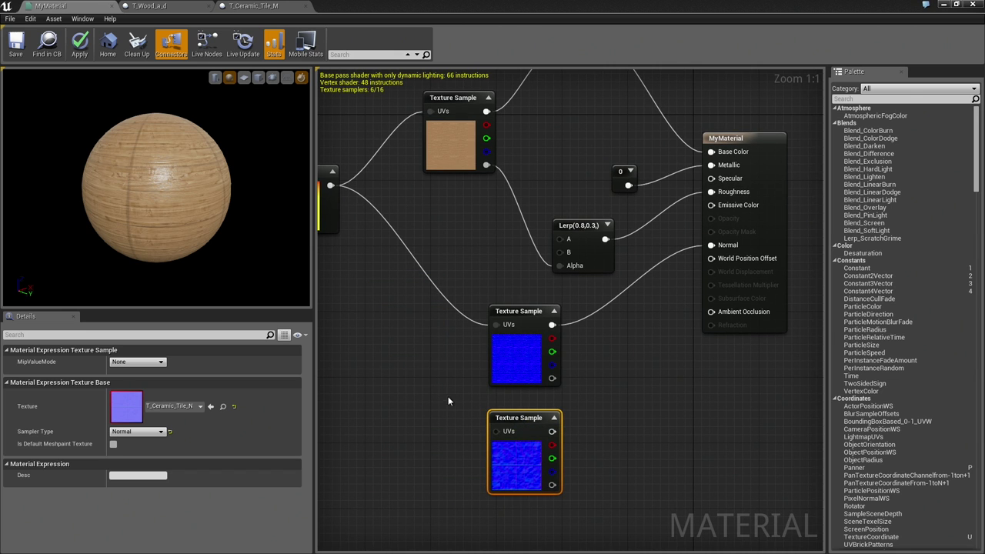
pyautogui.moveTo(448, 400); pyautogui.dragTo(405, 385, button='right')
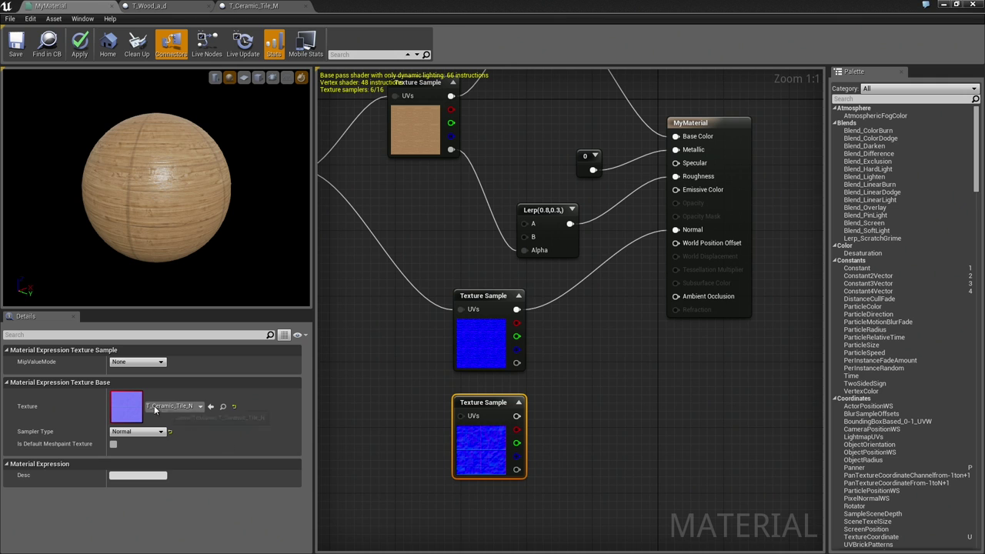
pyautogui.doubleClick(127, 409)
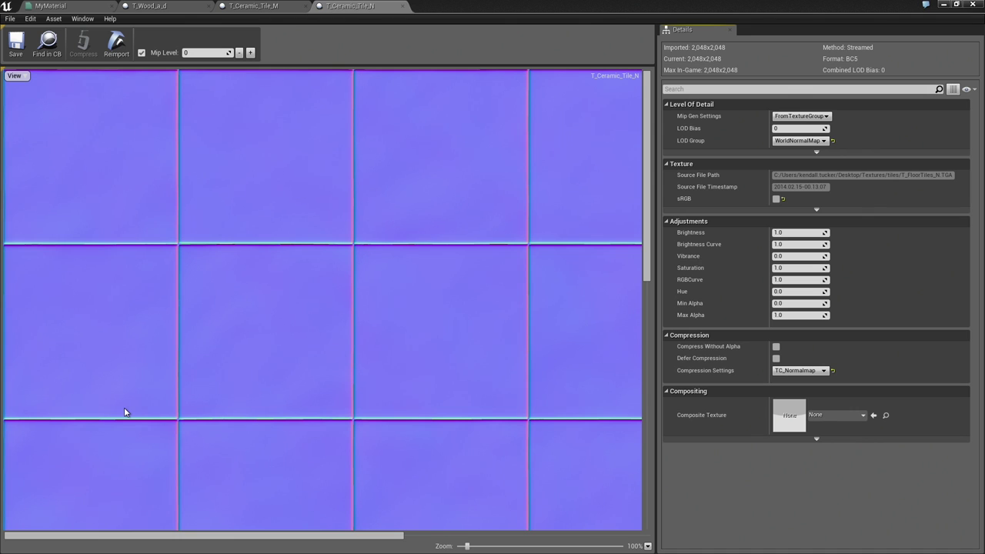
pyautogui.click(73, 5)
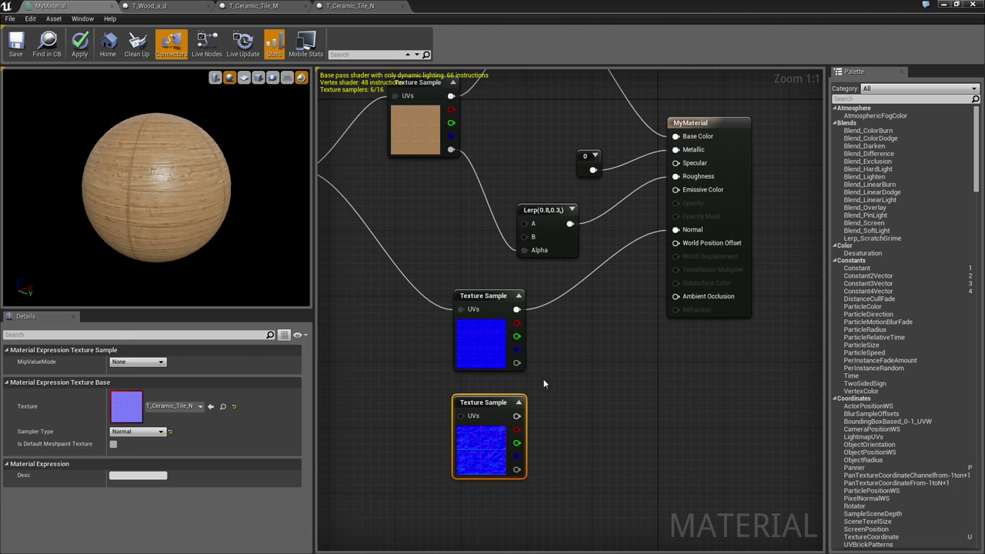
# - Nudge the ceramic normal sample into place and add a ComponentMask node via 'mask'
pyautogui.moveTo(544, 379); pyautogui.dragTo(544, 321, button='right')
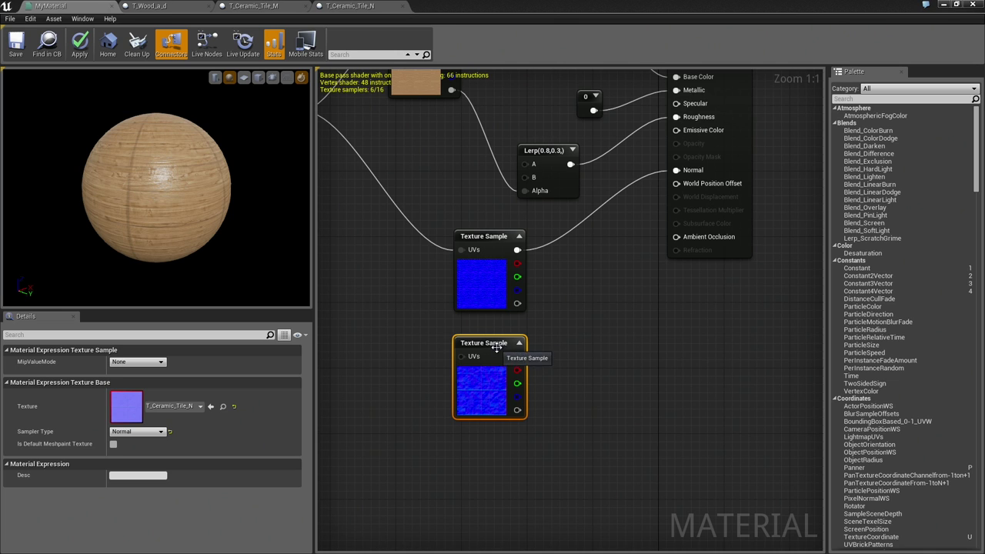
pyautogui.moveTo(491, 343); pyautogui.dragTo(482, 367)
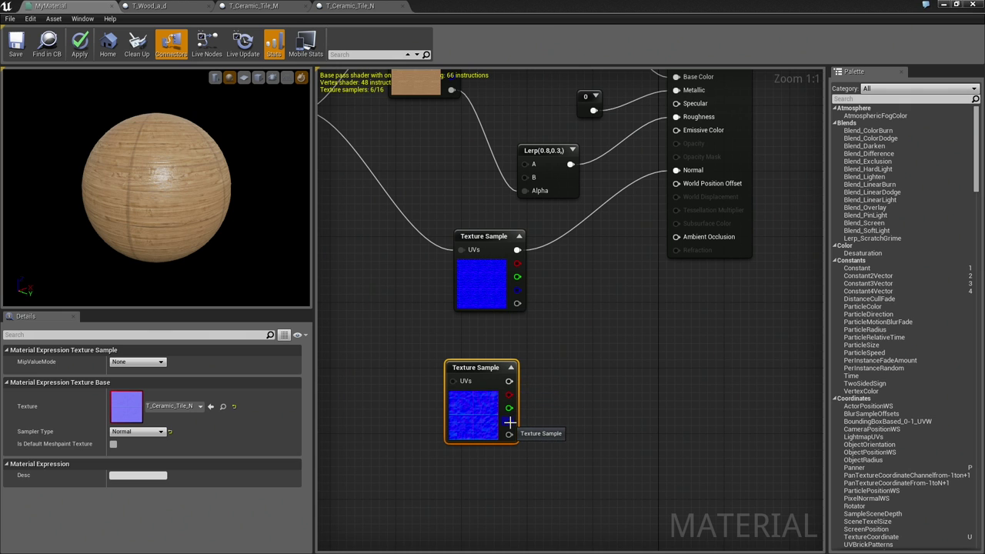
pyautogui.moveTo(508, 381)
pyautogui.mouseDown()
pyautogui.moveTo(500, 381)
pyautogui.moveTo(538, 373)
pyautogui.mouseUp()
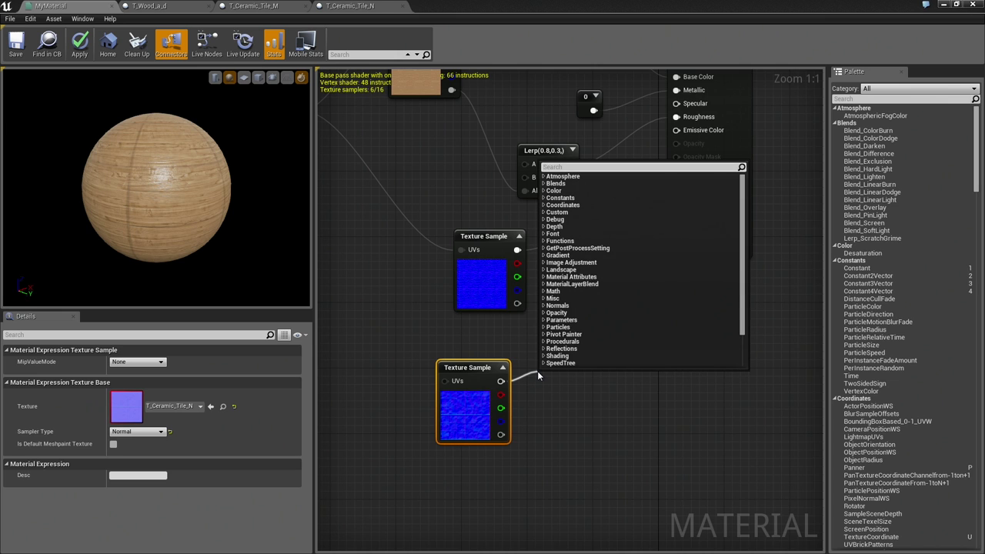
pyautogui.write('mask')
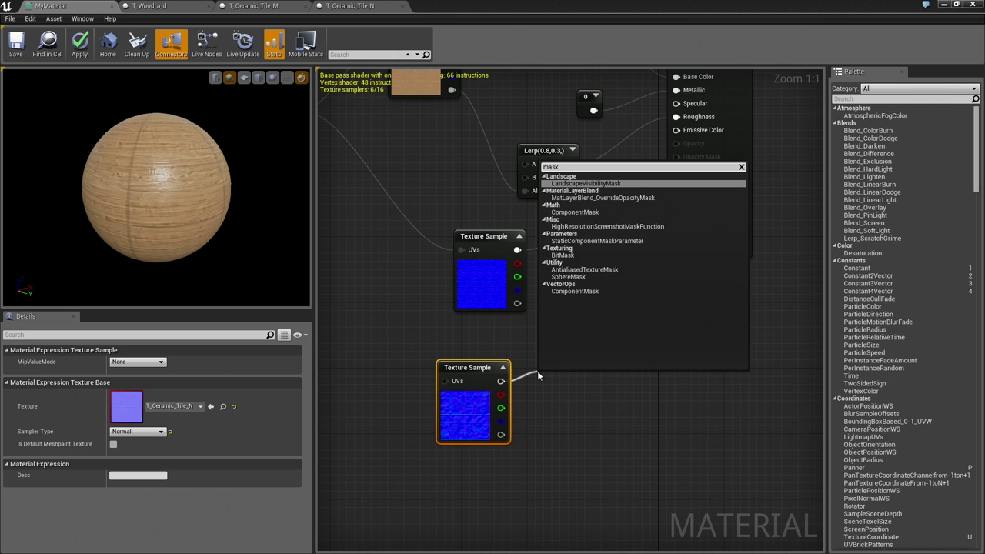
pyautogui.click(585, 212)
pyautogui.moveTo(567, 383); pyautogui.dragTo(565, 364)
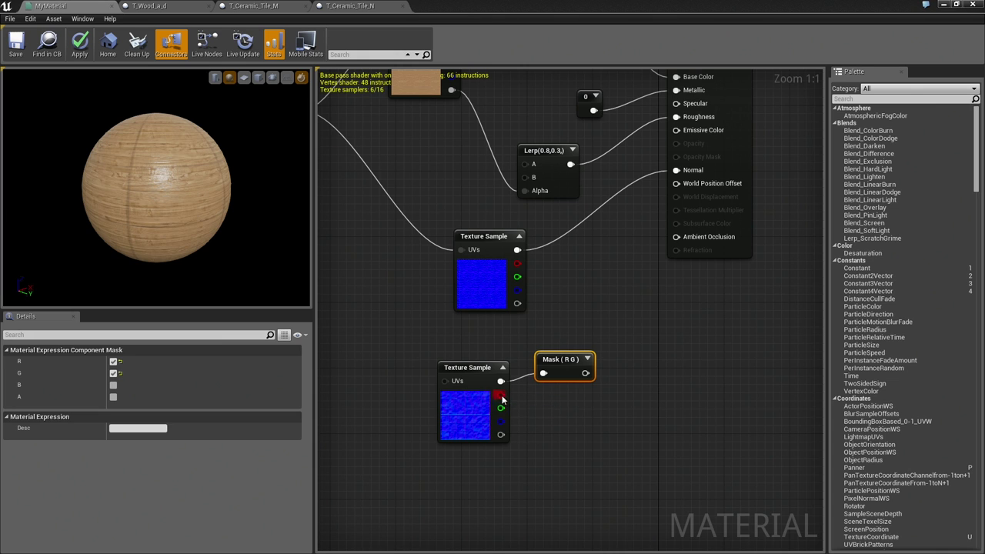
# - Preview the Mask (R G) result on the sphere, orbit to inspect it, then stop previewing
pyautogui.moveTo(500, 396); pyautogui.dragTo(520, 396)
pyautogui.click(541, 407)
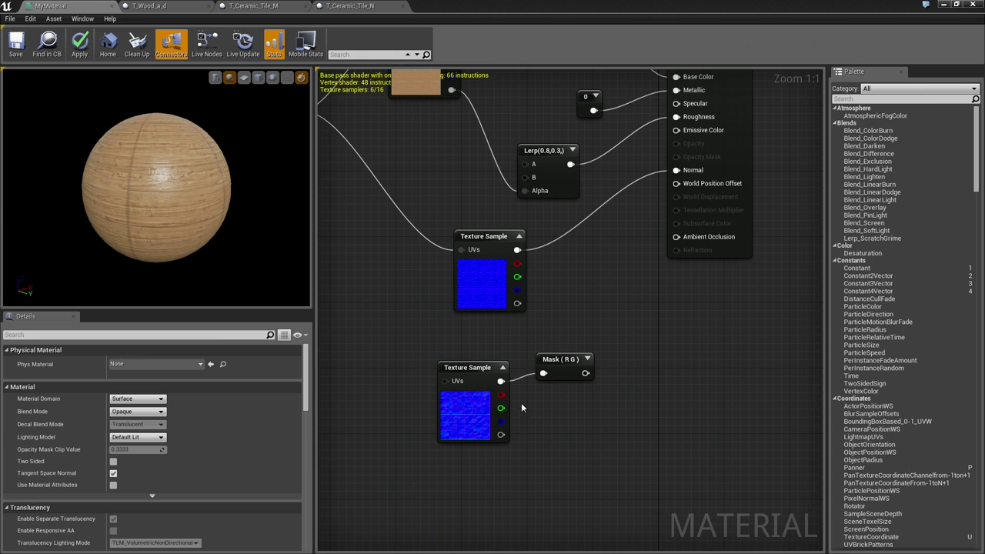
pyautogui.moveTo(554, 360); pyautogui.dragTo(554, 344)
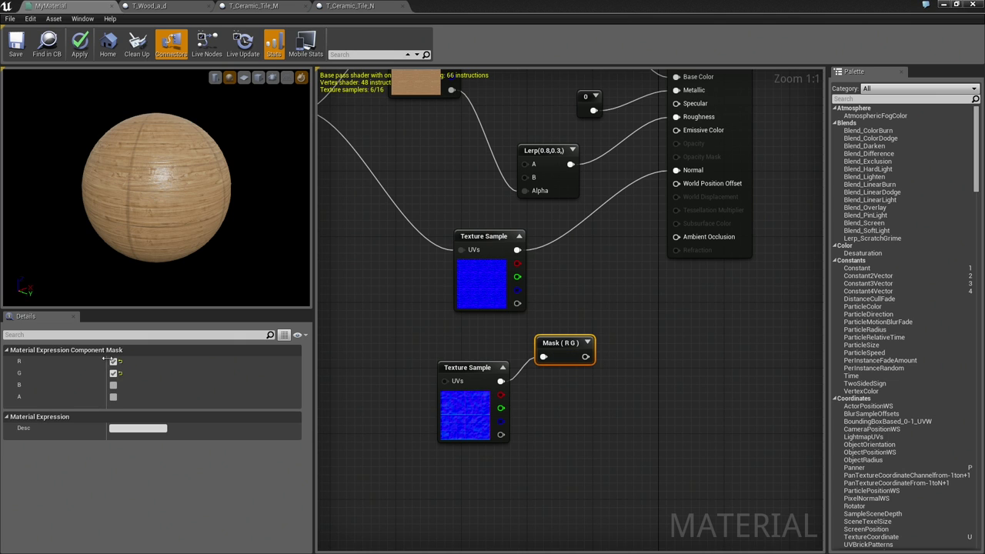
pyautogui.click(587, 344)
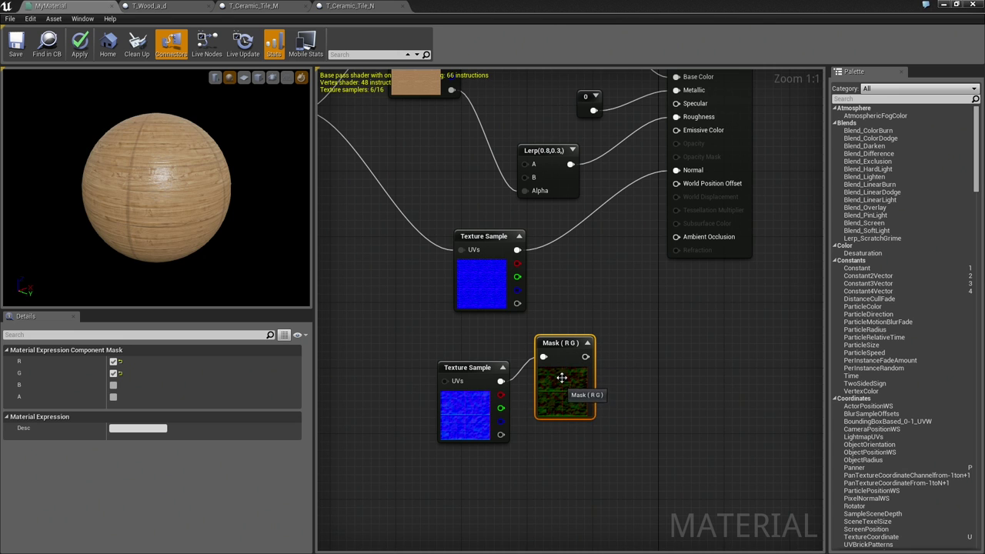
pyautogui.rightClick(560, 346)
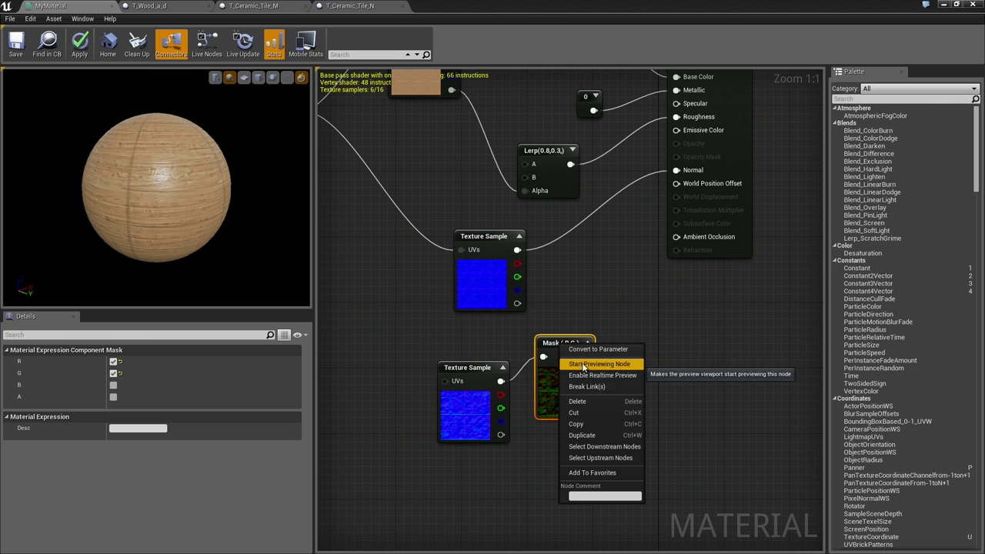
pyautogui.click(583, 365)
pyautogui.moveTo(154, 192); pyautogui.dragTo(177, 193)
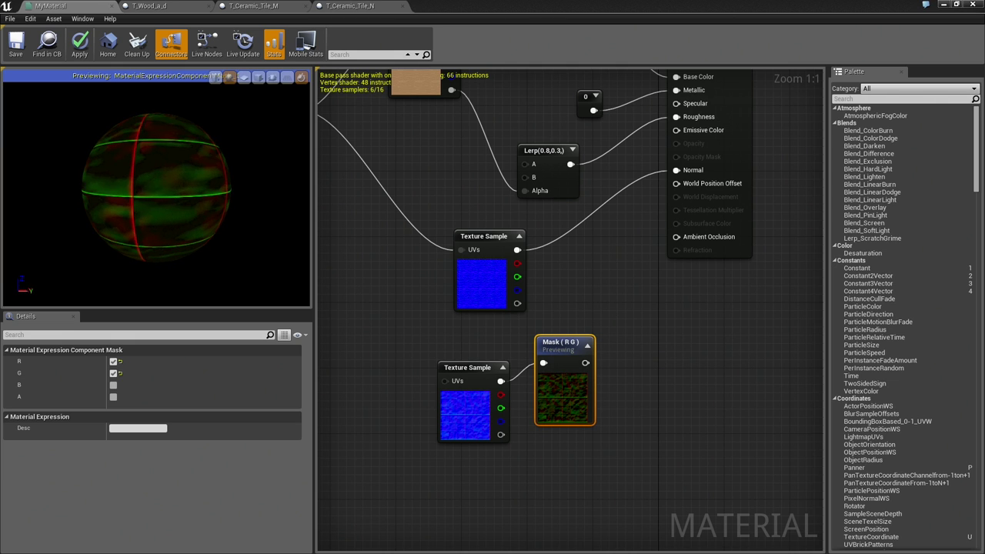
pyautogui.rightClick(565, 347)
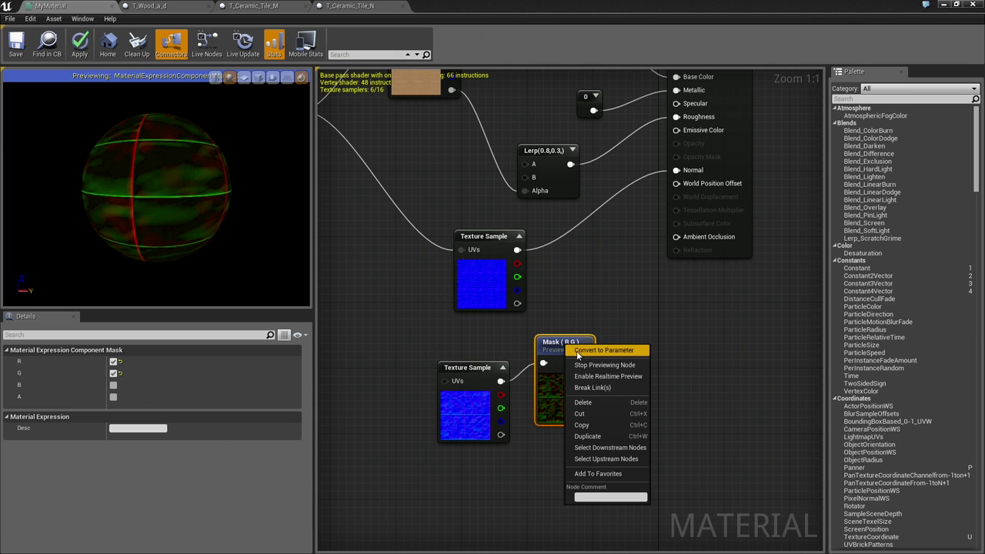
pyautogui.click(597, 366)
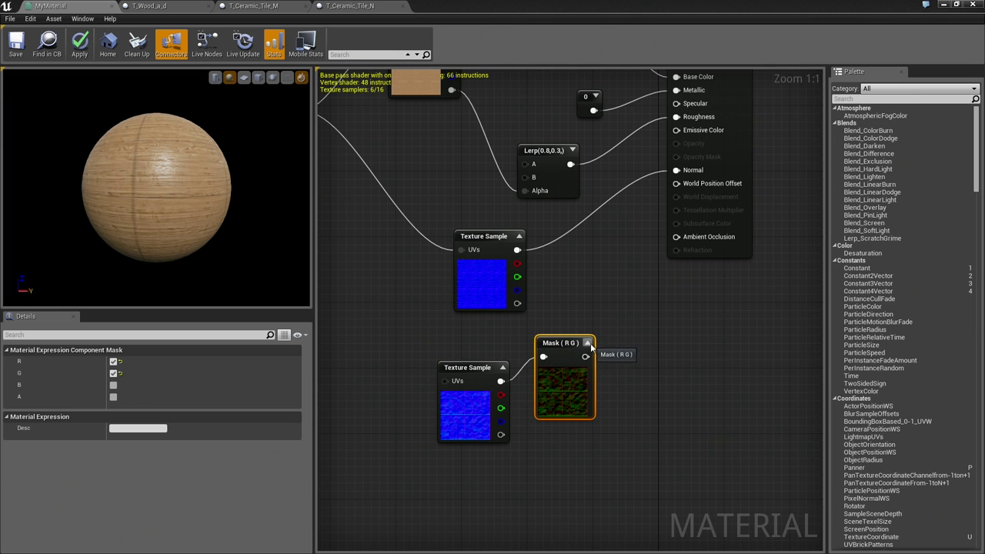
# - Collapse the Mask node's thumbnail, disconnect its input, and move it down-left out of the way
pyautogui.click(588, 343)
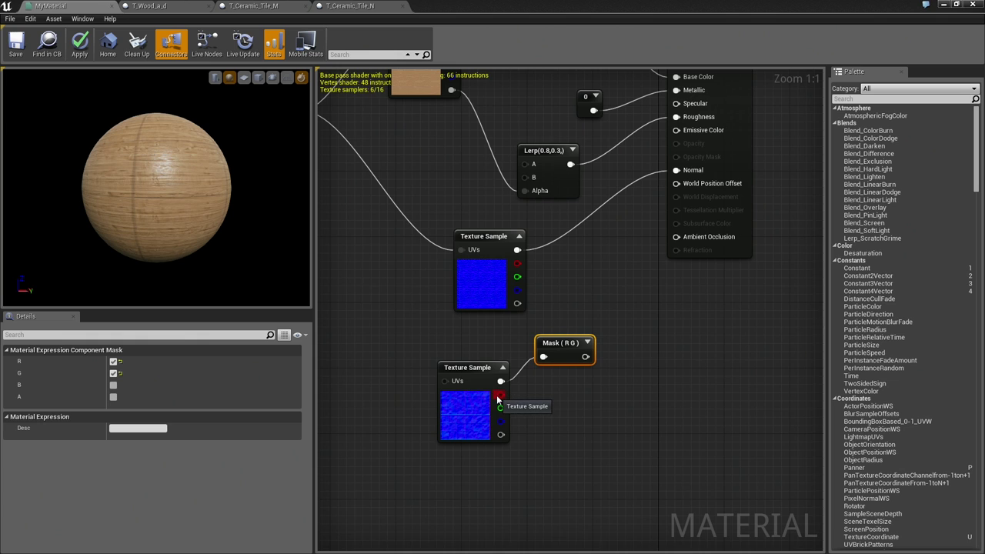
pyautogui.keyDown('alt'); pyautogui.click(544, 356); pyautogui.keyUp('alt')
pyautogui.moveTo(560, 342); pyautogui.dragTo(379, 483)
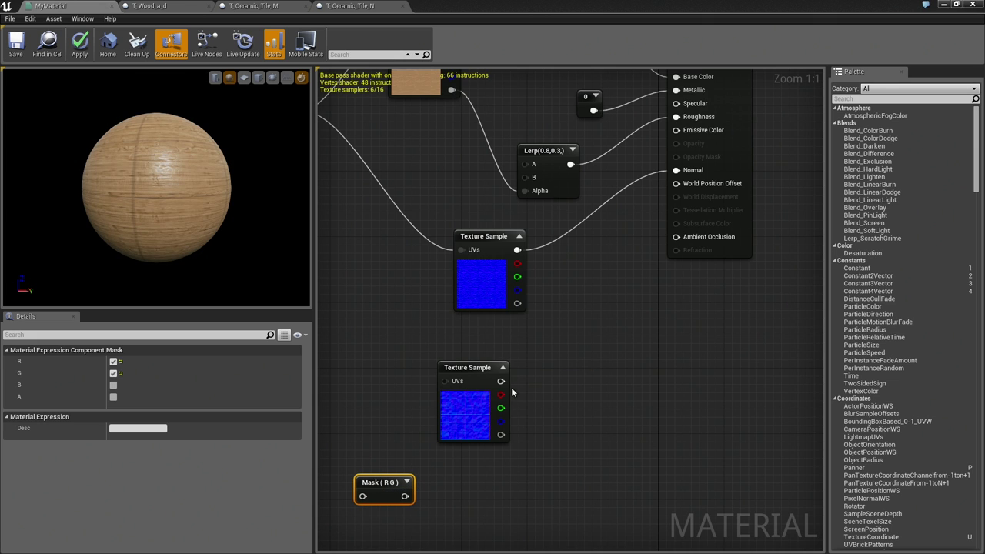
# - Try an AppendVector fed by the red and green channels, then delete it
pyautogui.moveTo(501, 394); pyautogui.dragTo(549, 392)
pyautogui.write('a')
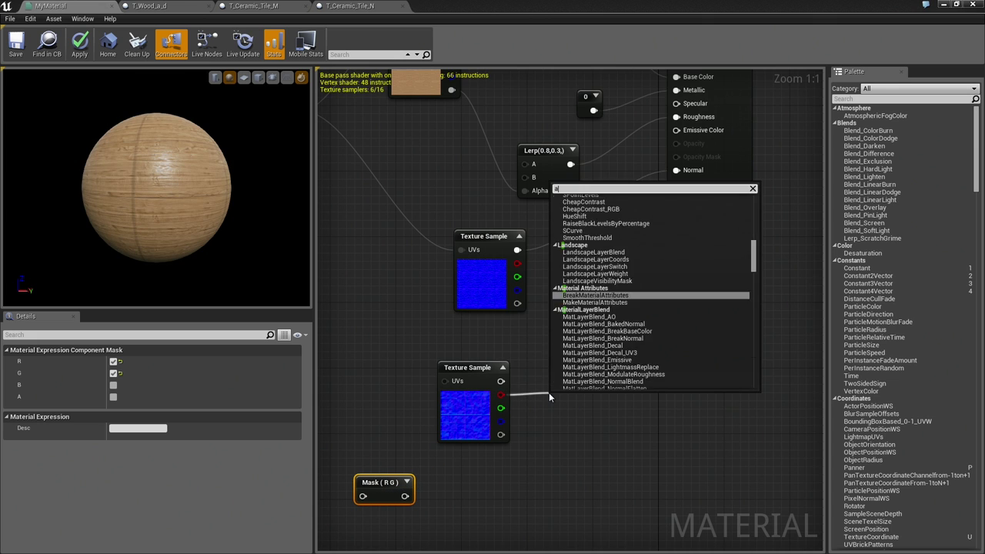
pyautogui.write('ppend')
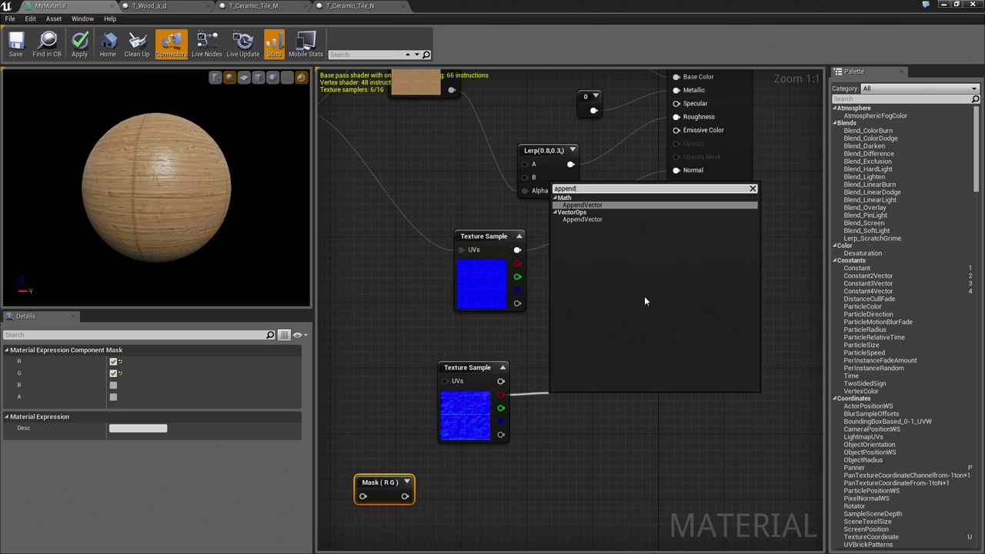
pyautogui.click(594, 205)
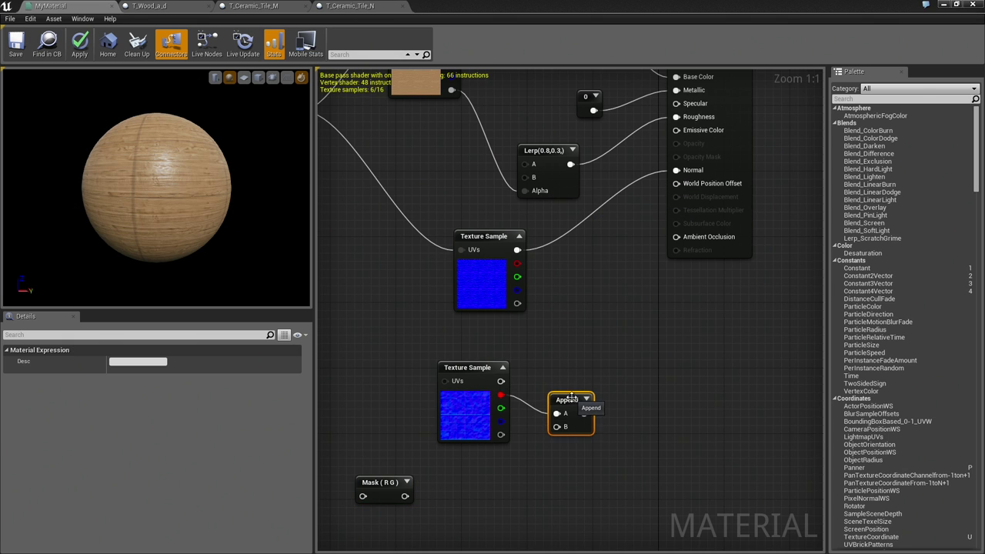
pyautogui.moveTo(501, 408); pyautogui.dragTo(568, 410)
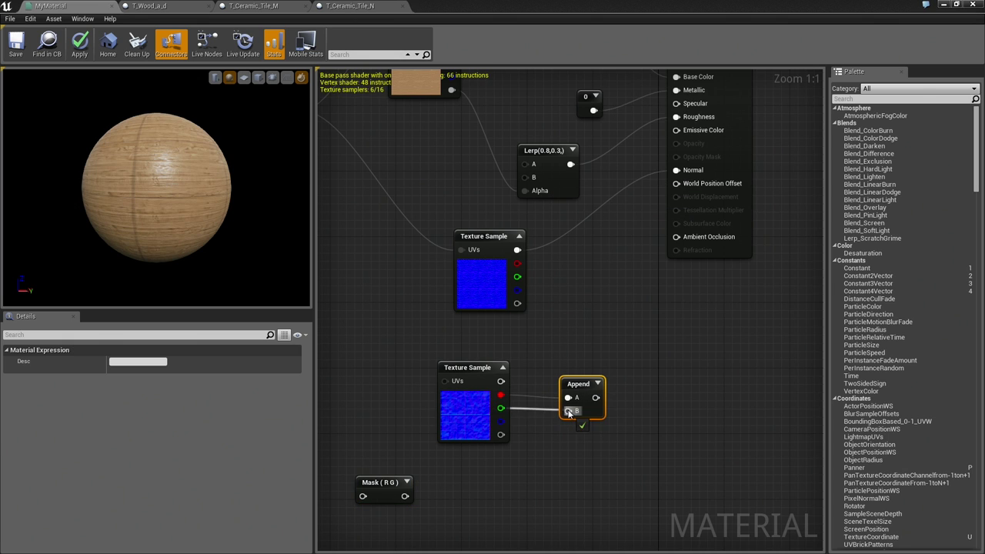
pyautogui.click(597, 383)
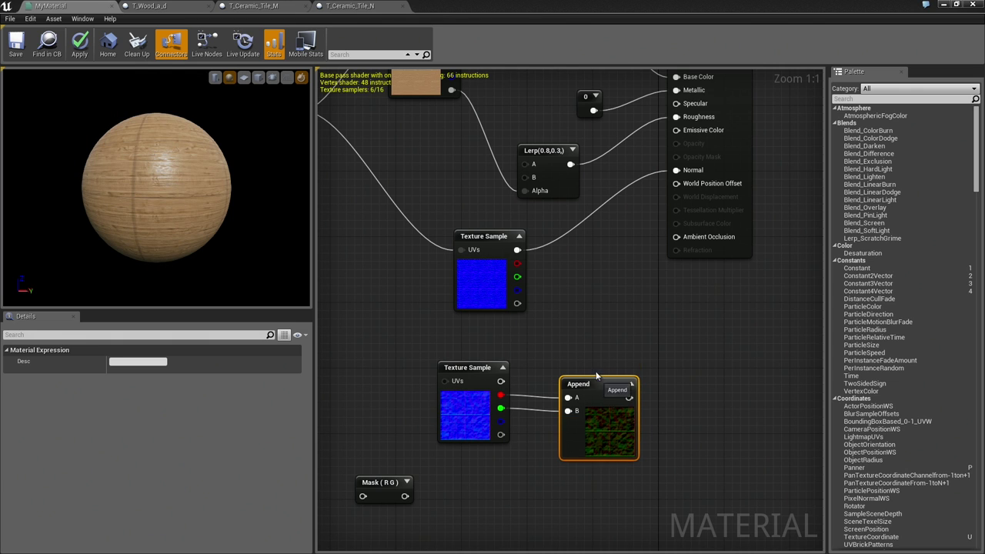
pyautogui.moveTo(598, 385); pyautogui.dragTo(588, 360)
pyautogui.press('Delete')
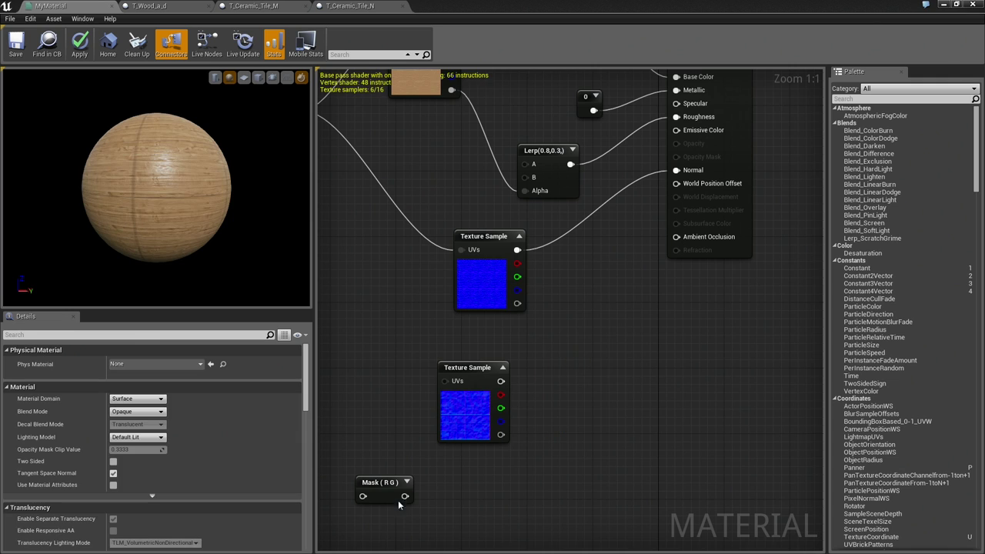
# - Wire the ceramic normal's RGB into the Mask node and move both nodes left together
pyautogui.moveTo(379, 482); pyautogui.dragTo(565, 369)
pyautogui.moveTo(501, 381); pyautogui.dragTo(544, 381)
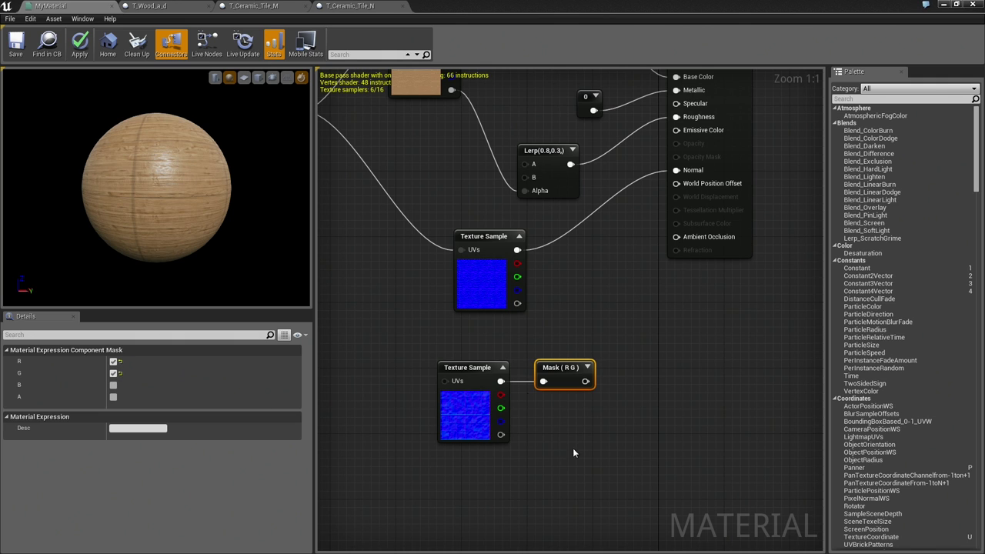
pyautogui.moveTo(572, 453); pyautogui.dragTo(437, 323)
pyautogui.moveTo(562, 368); pyautogui.dragTo(480, 376)
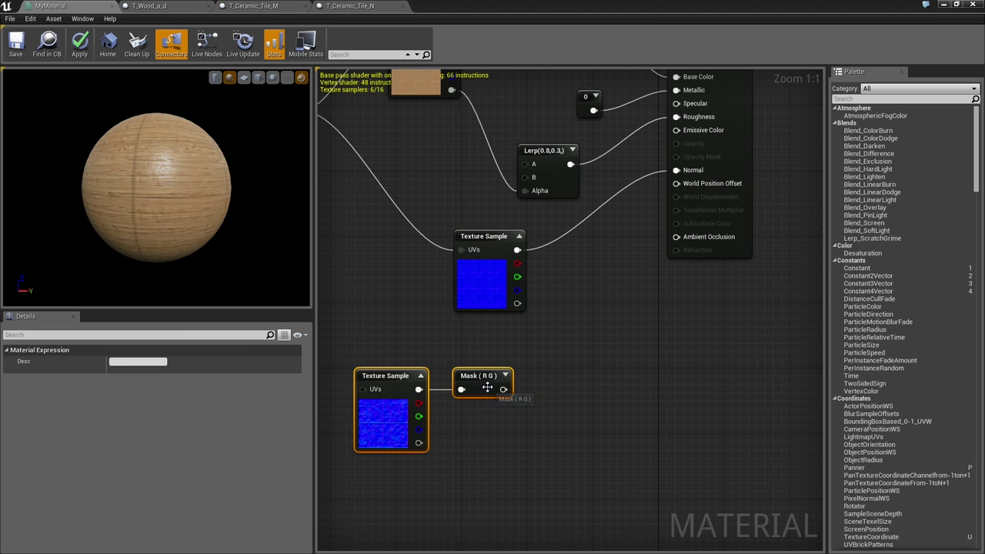
# - Raise the two nodes slightly and confirm the mask keeps only R and G
pyautogui.moveTo(488, 389); pyautogui.dragTo(488, 380)
pyautogui.click(503, 429)
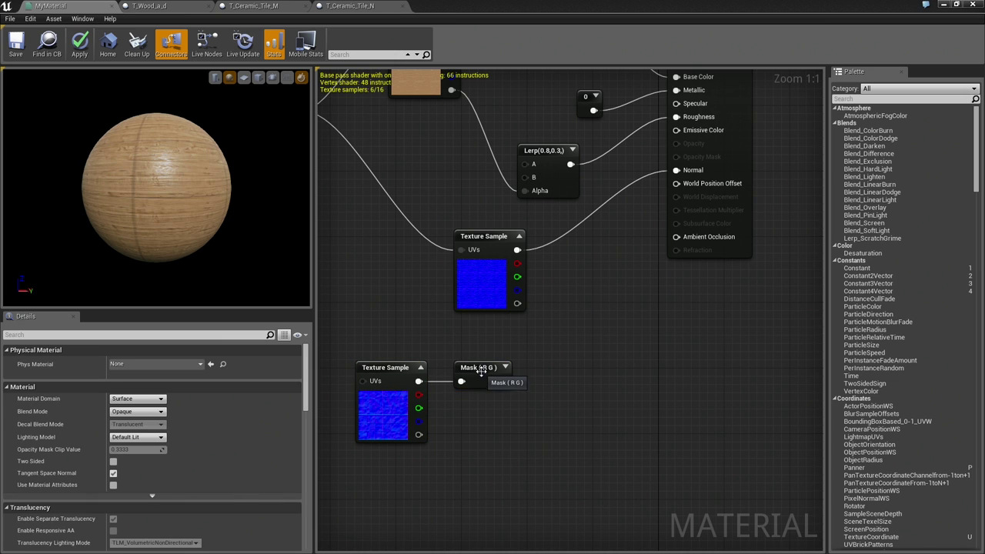
pyautogui.click(459, 376)
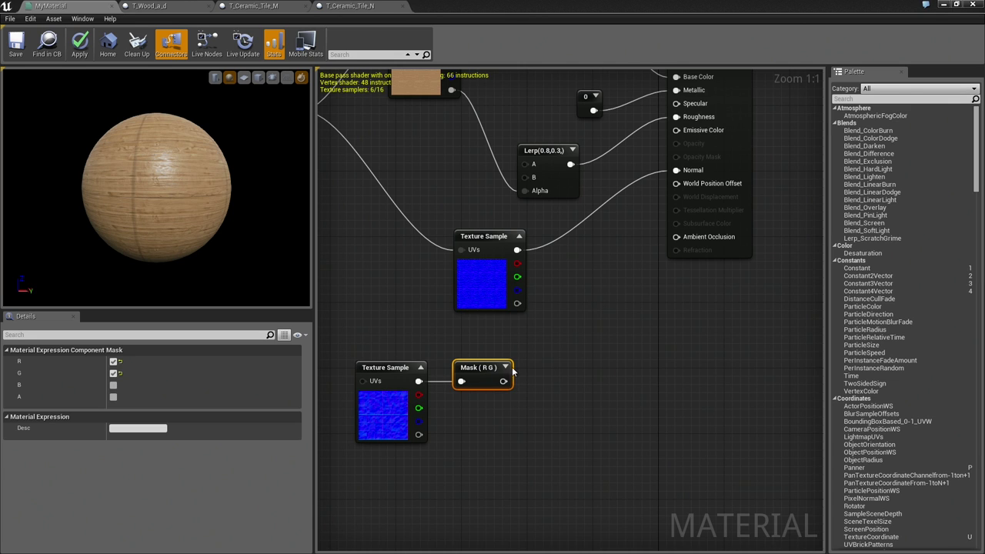
# - Add an AppendVector node beside the mask and connect the Mask (R G) output to its A input
pyautogui.rightClick(500, 413)
pyautogui.write('appl')
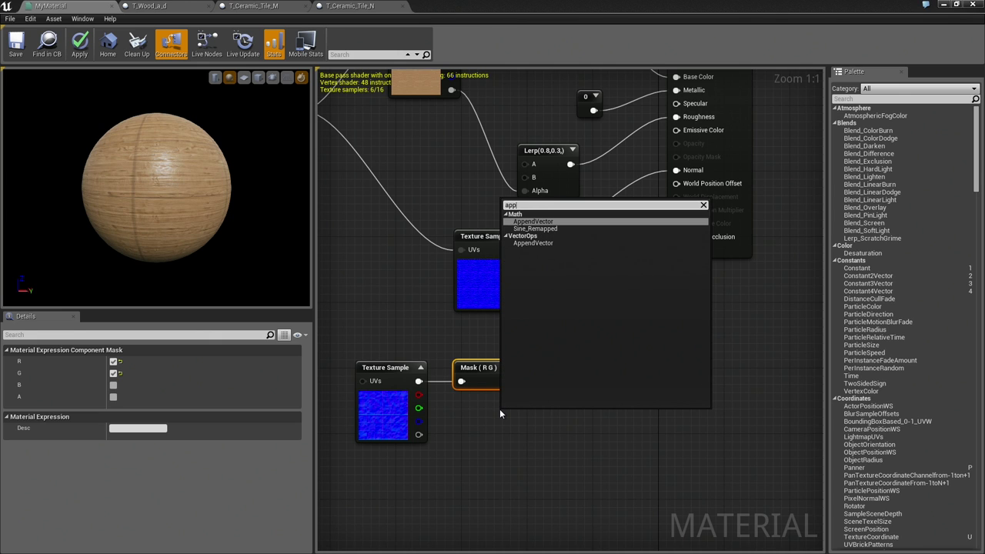
pyautogui.press('Return')
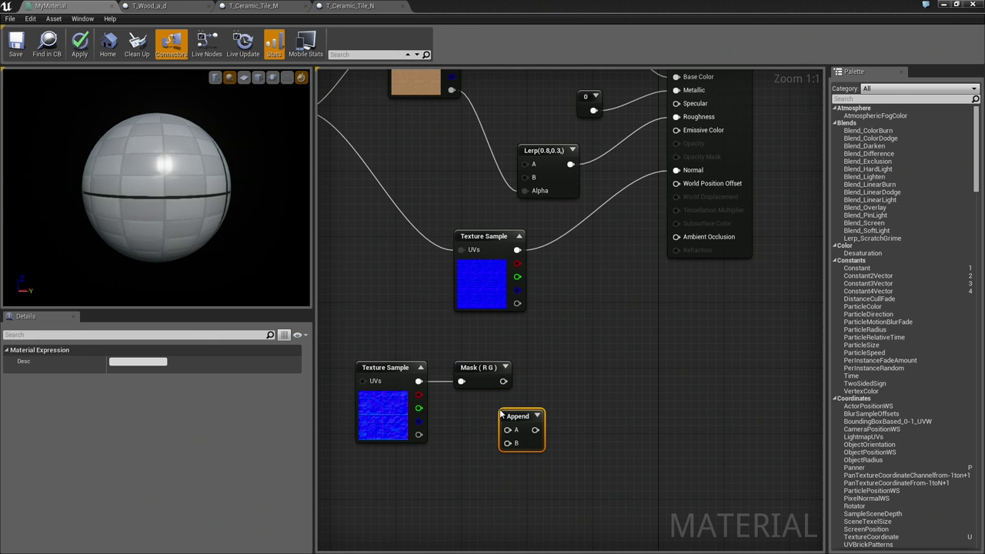
pyautogui.moveTo(516, 423)
pyautogui.mouseDown()
pyautogui.moveTo(526, 424)
pyautogui.moveTo(503, 450)
pyautogui.mouseUp()
pyautogui.click(500, 470)
pyautogui.moveTo(531, 419); pyautogui.dragTo(580, 378)
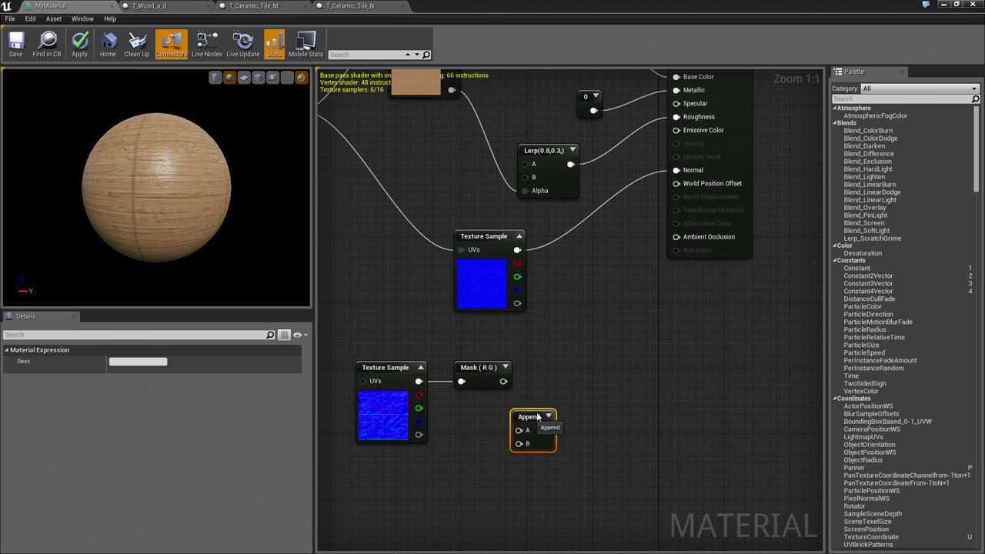
pyautogui.moveTo(503, 381)
pyautogui.mouseDown()
pyautogui.moveTo(569, 391)
pyautogui.moveTo(551, 410)
pyautogui.mouseUp()
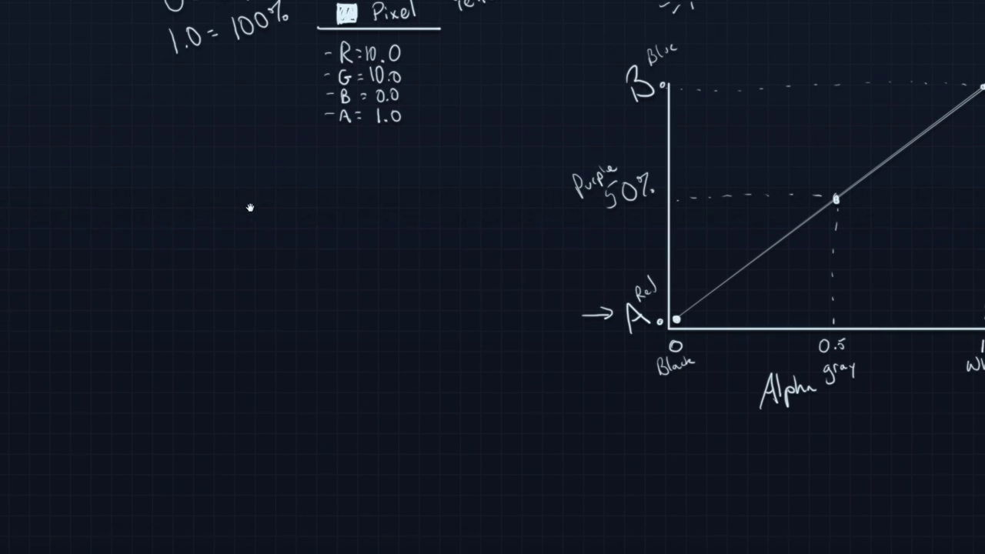
# - Write 'R: 0.5' and 'G: 0.7' on the whiteboard and erase the stray mark below
pyautogui.moveTo(163, 202); pyautogui.dragTo(189, 241)
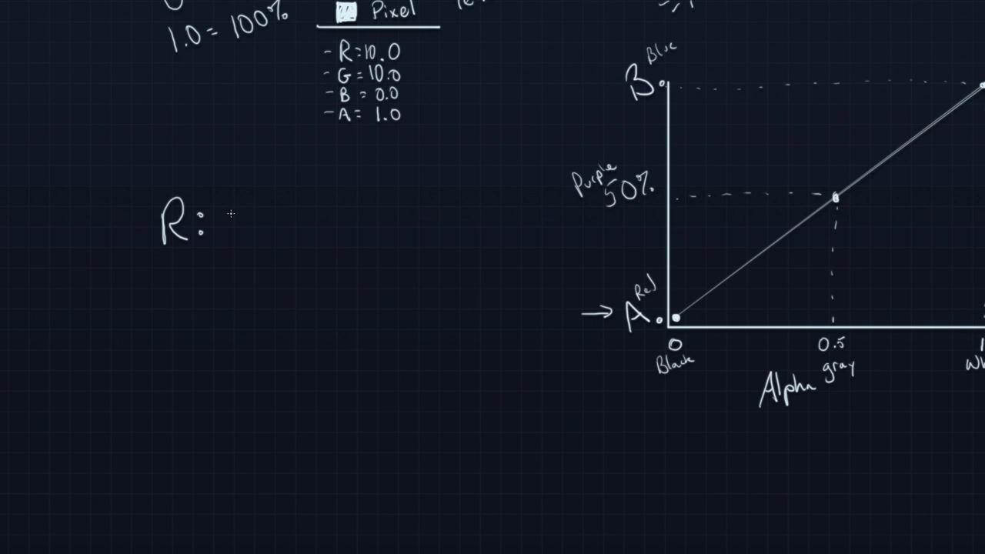
pyautogui.moveTo(236, 202); pyautogui.dragTo(237, 204)
pyautogui.moveTo(185, 269)
pyautogui.mouseDown()
pyautogui.moveTo(169, 290)
pyautogui.moveTo(198, 284)
pyautogui.mouseUp()
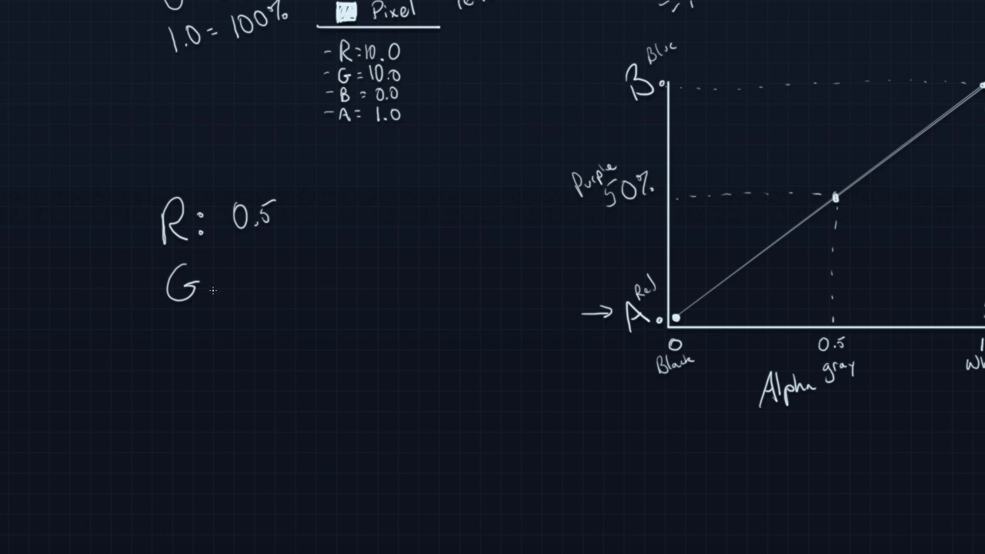
pyautogui.moveTo(251, 258); pyautogui.dragTo(292, 283)
pyautogui.click(277, 279)
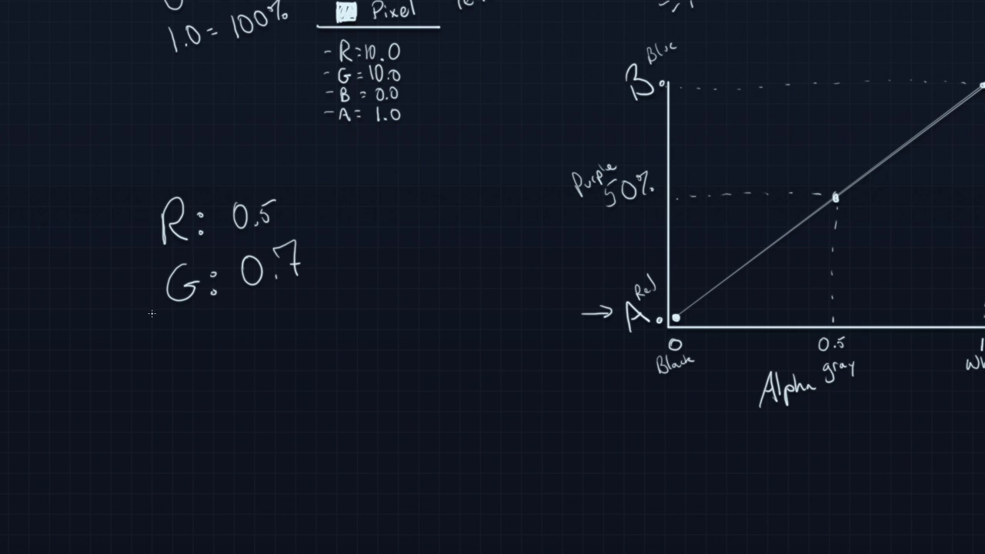
pyautogui.moveTo(203, 317); pyautogui.dragTo(178, 362)
pyautogui.moveTo(174, 326); pyautogui.dragTo(202, 358)
pyautogui.press('e')
pyautogui.moveTo(165, 393)
pyautogui.mouseDown()
pyautogui.moveTo(161, 336)
pyautogui.moveTo(180, 361)
pyautogui.mouseUp()
# - Add an R/G/B column at right, cross out the plus, start 'B:' and erase leftover dashes
pyautogui.moveTo(372, 186); pyautogui.dragTo(398, 251)
pyautogui.moveTo(384, 286); pyautogui.dragTo(387, 330)
pyautogui.moveTo(387, 284); pyautogui.dragTo(385, 330)
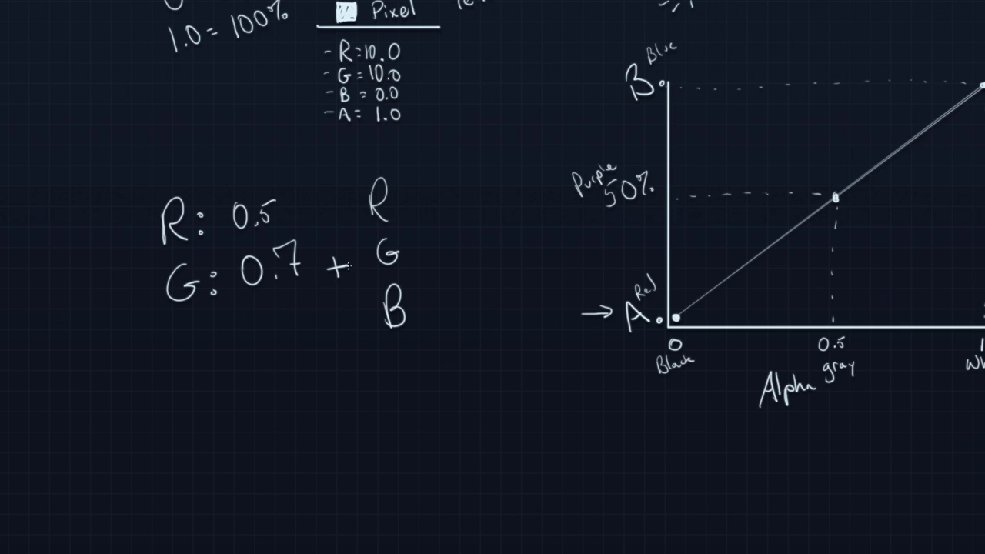
pyautogui.moveTo(335, 307); pyautogui.dragTo(348, 229)
pyautogui.moveTo(320, 229); pyautogui.dragTo(356, 301)
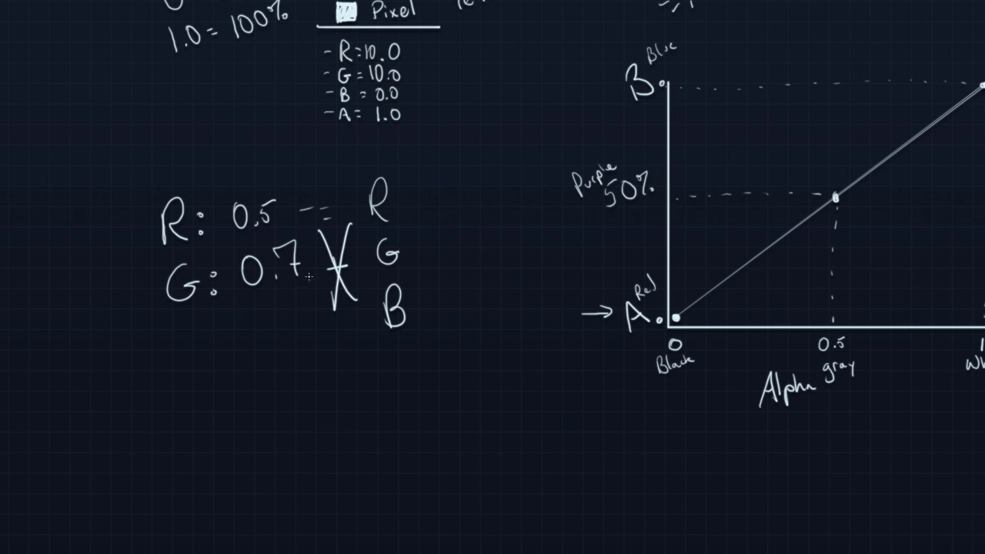
pyautogui.moveTo(186, 333); pyautogui.dragTo(193, 360)
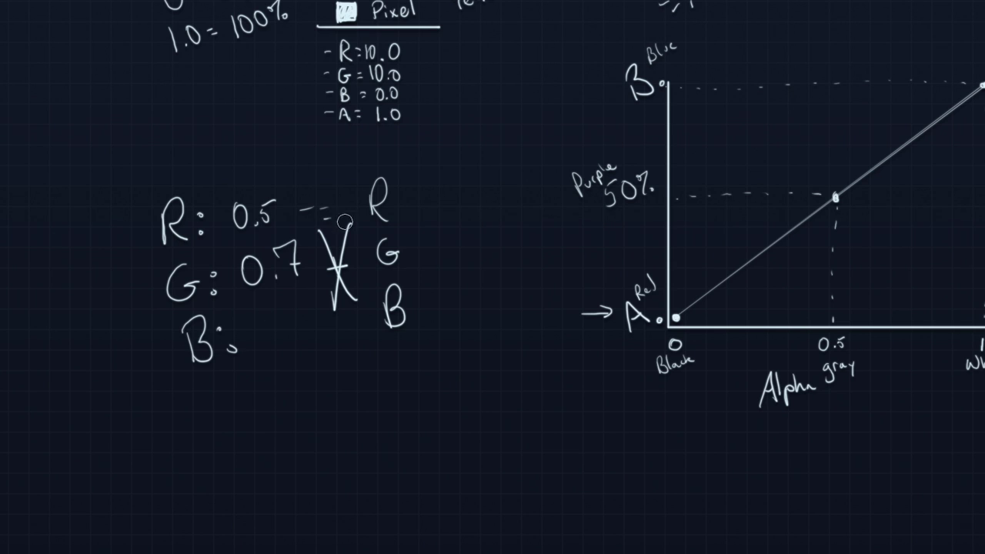
pyautogui.moveTo(345, 221)
pyautogui.mouseDown()
pyautogui.moveTo(342, 254)
pyautogui.moveTo(319, 203)
pyautogui.moveTo(315, 257)
pyautogui.moveTo(345, 229)
pyautogui.moveTo(334, 222)
pyautogui.moveTo(351, 256)
pyautogui.mouseUp()
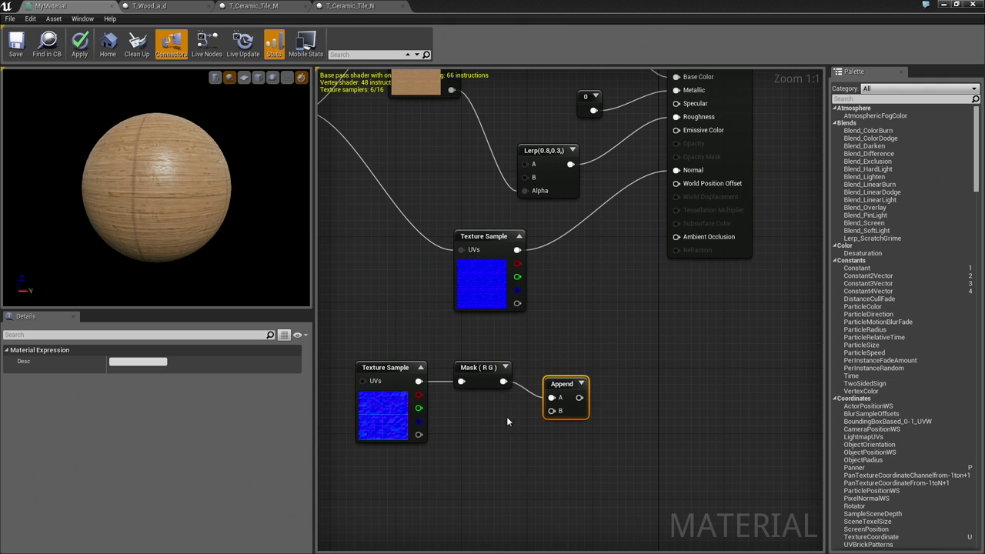
# - Add a collapsed Constant 0 node and wire it into Append's B input
pyautogui.click(487, 416)
pyautogui.moveTo(525, 428); pyautogui.dragTo(494, 437)
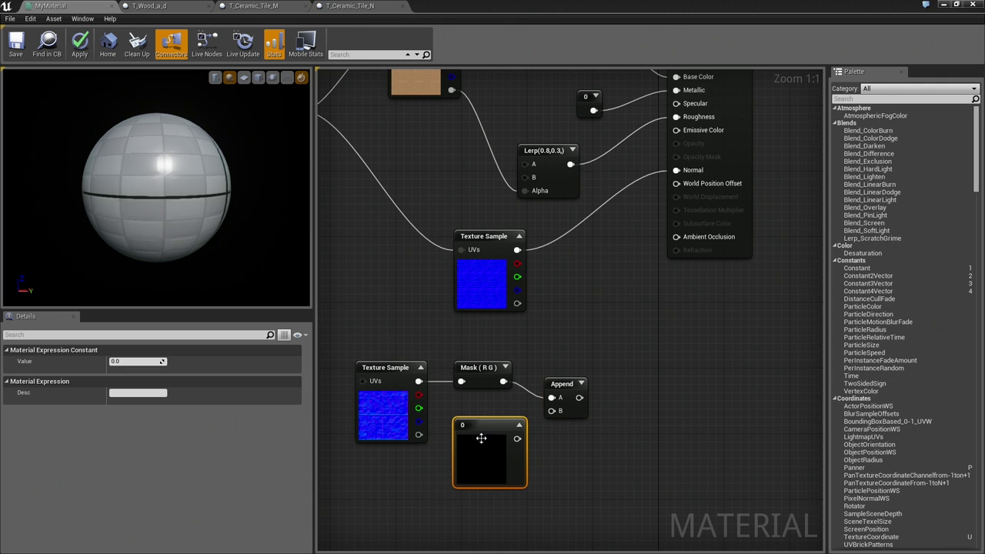
pyautogui.click(518, 424)
pyautogui.moveTo(471, 439); pyautogui.dragTo(556, 414)
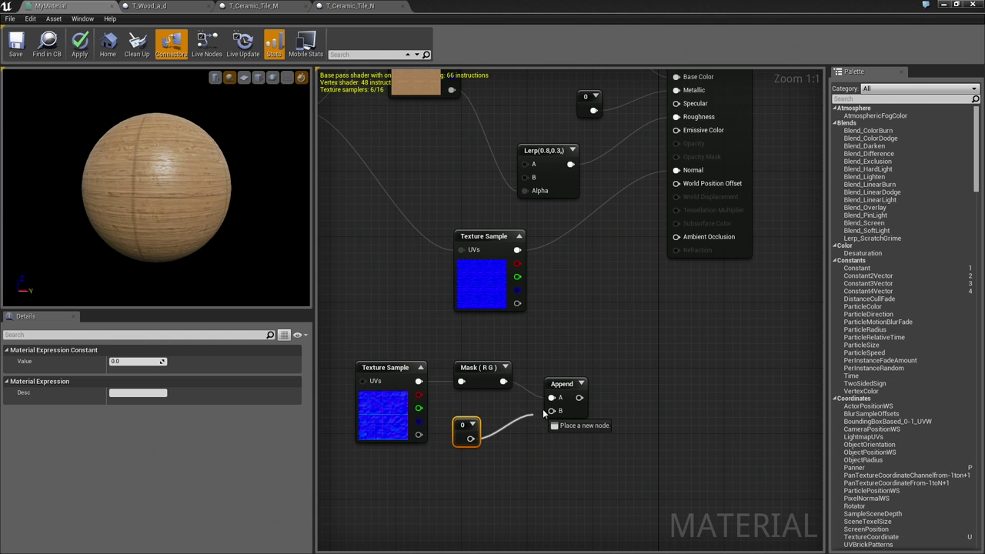
pyautogui.moveTo(466, 426); pyautogui.dragTo(490, 418)
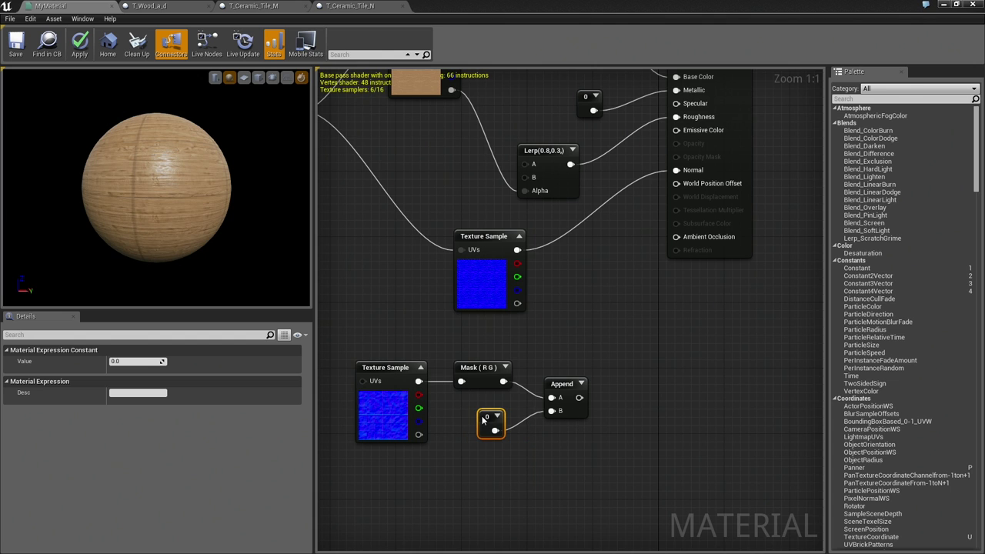
# - Show the Append and Mask node previews and shift the tile normal nodes left
pyautogui.click(581, 383)
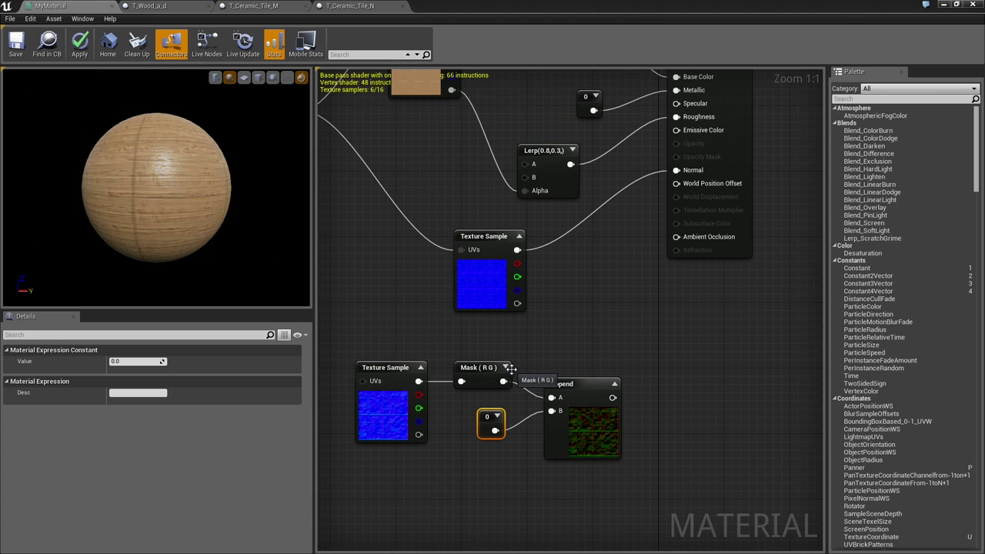
pyautogui.click(505, 367)
pyautogui.moveTo(488, 432)
pyautogui.mouseDown()
pyautogui.moveTo(488, 407)
pyautogui.moveTo(481, 450)
pyautogui.mouseUp()
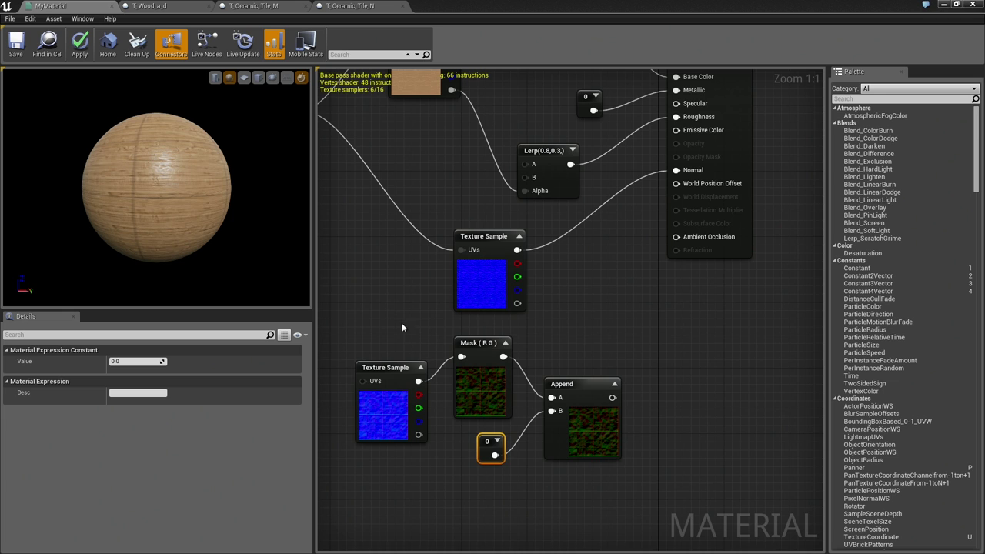
pyautogui.moveTo(402, 327); pyautogui.dragTo(608, 461)
pyautogui.moveTo(593, 396); pyautogui.dragTo(528, 404)
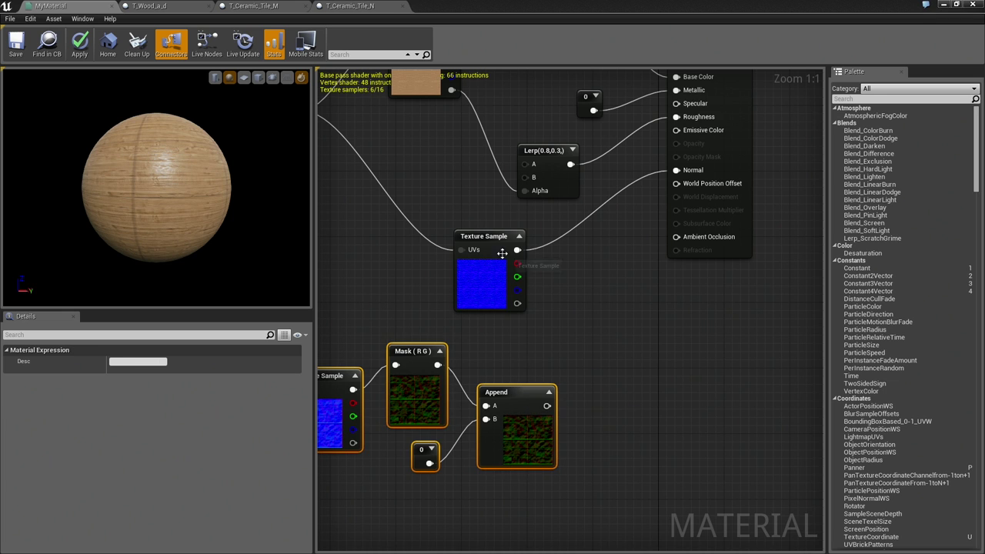
# - Inspect the tile normal texture and Append node, then move the tile group up-left
pyautogui.click(499, 240)
pyautogui.click(519, 391)
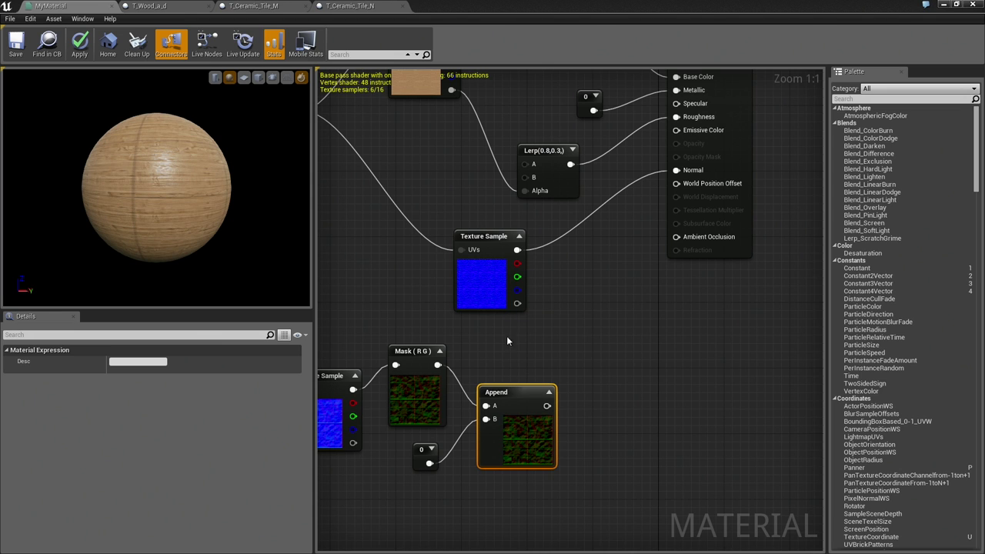
pyautogui.moveTo(510, 340); pyautogui.dragTo(588, 317, button='right')
pyautogui.moveTo(416, 311); pyautogui.dragTo(635, 450)
pyautogui.moveTo(623, 383)
pyautogui.mouseDown()
pyautogui.moveTo(574, 343)
pyautogui.moveTo(644, 313)
pyautogui.mouseUp()
# - Create an Add node and connect Append's output to its B input
pyautogui.write('add')
pyautogui.click(698, 331)
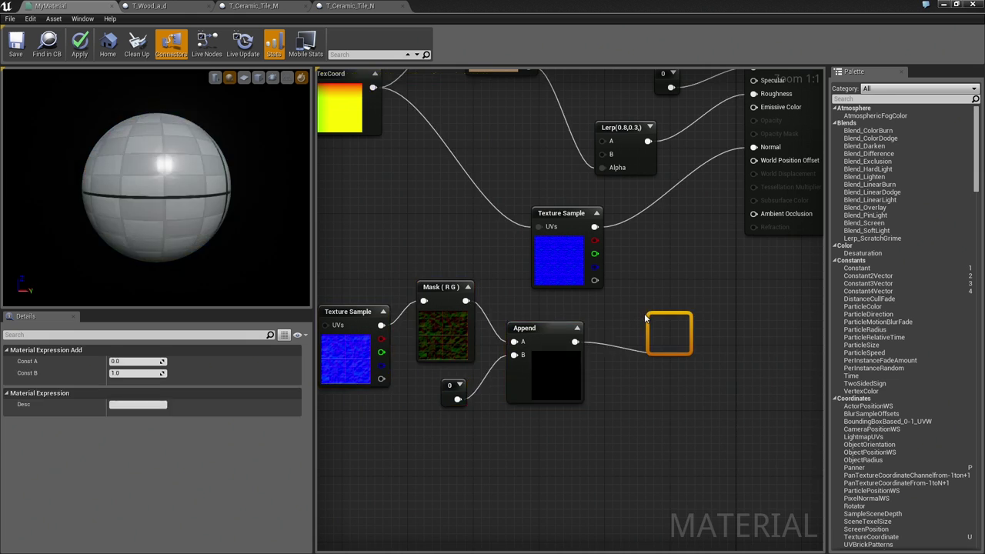
pyautogui.moveTo(666, 319)
pyautogui.mouseDown()
pyautogui.moveTo(706, 287)
pyautogui.moveTo(597, 230)
pyautogui.moveTo(656, 381)
pyautogui.mouseUp()
pyautogui.click(627, 359)
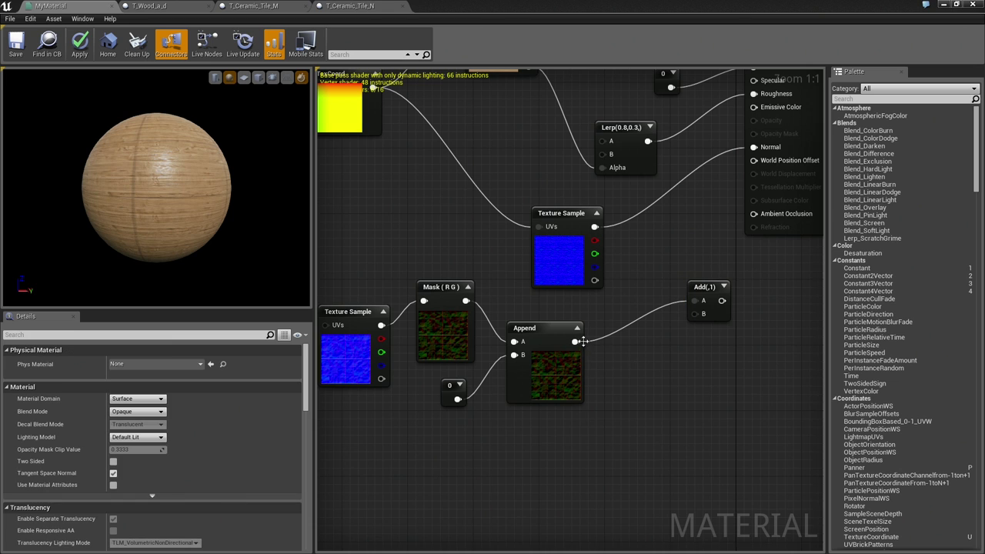
pyautogui.keyDown('alt'); pyautogui.click(583, 341); pyautogui.keyUp('alt')
pyautogui.moveTo(702, 314)
pyautogui.mouseDown()
pyautogui.moveTo(635, 352)
pyautogui.moveTo(576, 342)
pyautogui.mouseUp()
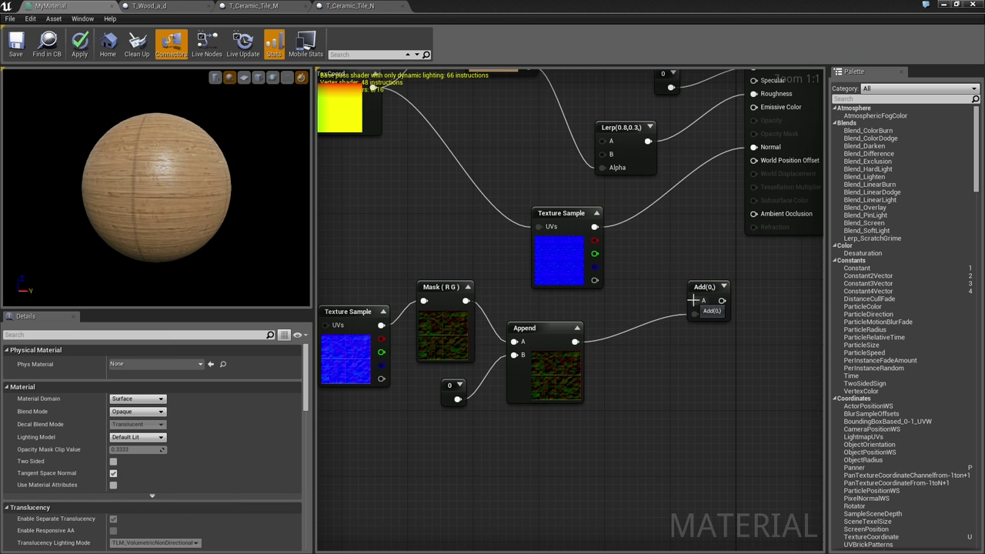
# - Feed the wood normal texture into Add's A input and position the Add node
pyautogui.moveTo(694, 301); pyautogui.dragTo(595, 226)
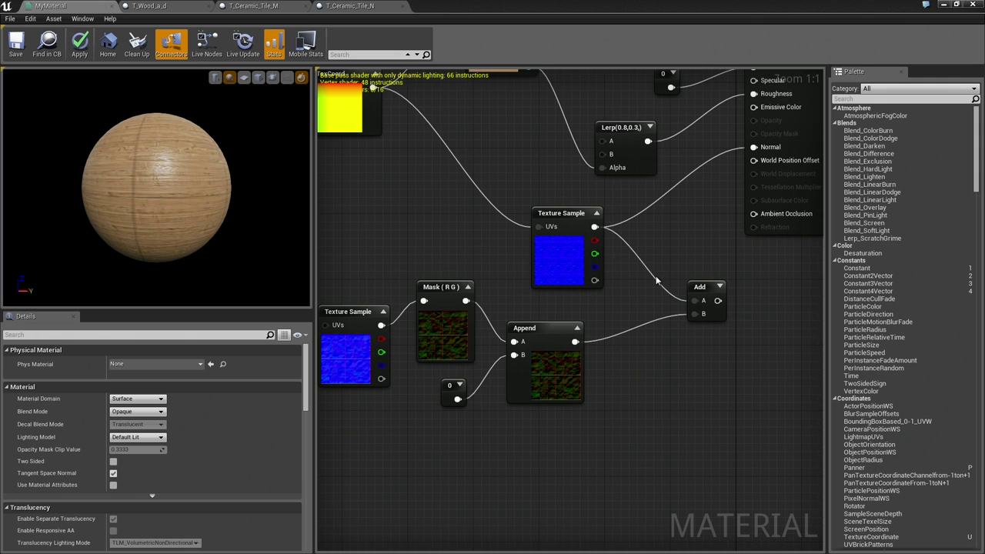
pyautogui.moveTo(694, 286); pyautogui.dragTo(650, 261)
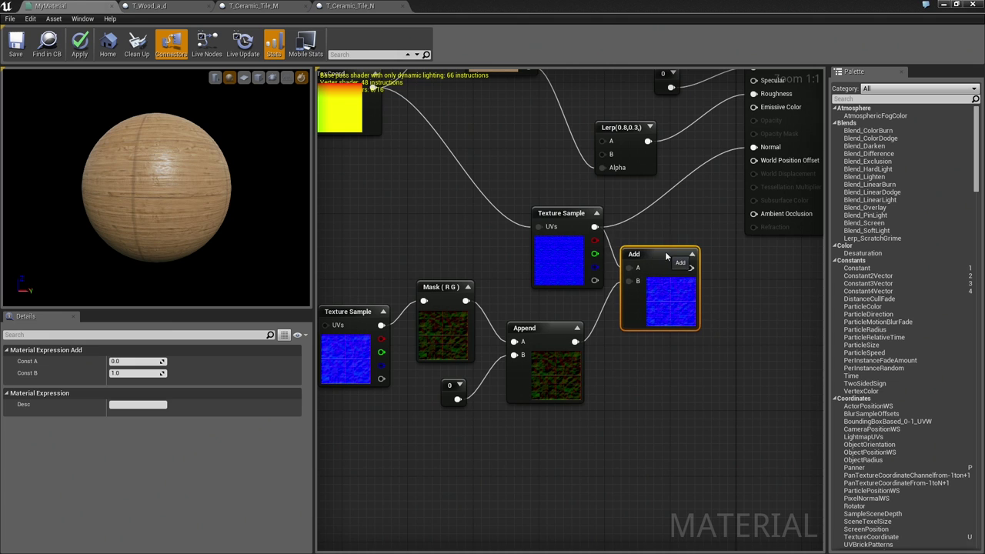
pyautogui.moveTo(702, 263)
pyautogui.mouseDown()
pyautogui.moveTo(686, 254)
pyautogui.moveTo(754, 146)
pyautogui.mouseUp()
# - Zoom and rotate the preview sphere to inspect the tile seams on the wood
pyautogui.moveTo(163, 197); pyautogui.dragTo(164, 197)
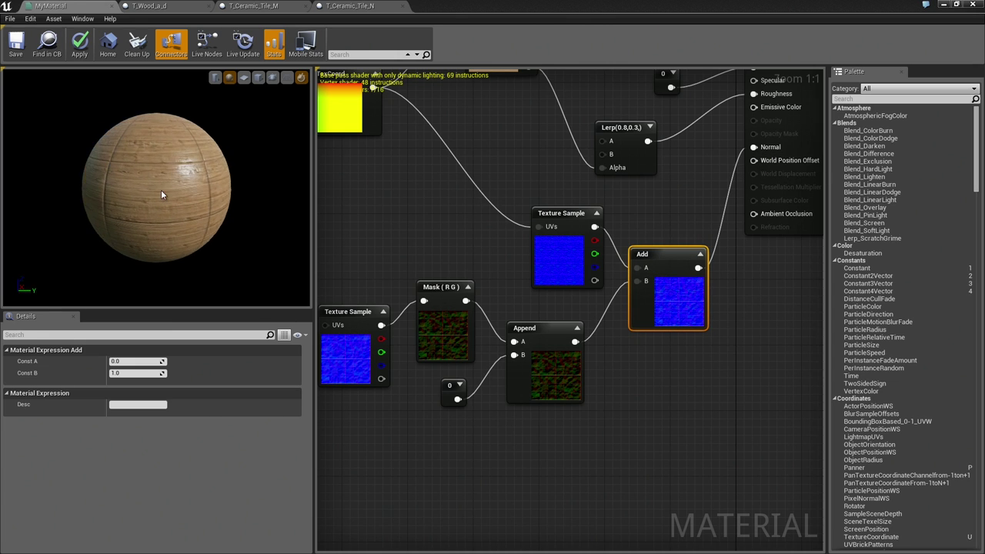
pyautogui.moveTo(165, 198); pyautogui.dragTo(164, 169, button='right')
pyautogui.moveTo(165, 169); pyautogui.dragTo(300, 173)
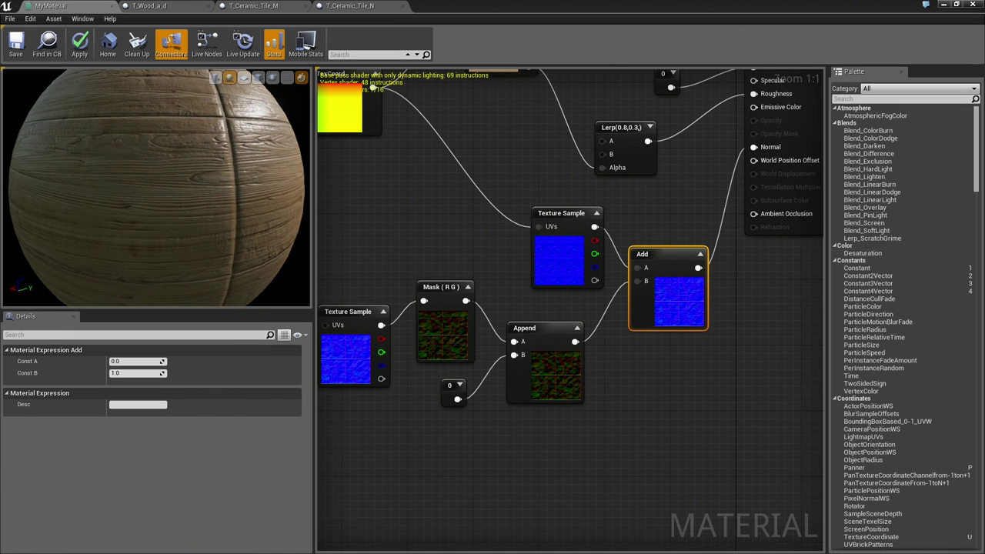
pyautogui.moveTo(204, 179); pyautogui.dragTo(205, 178)
pyautogui.scroll(-3, 205, 179)
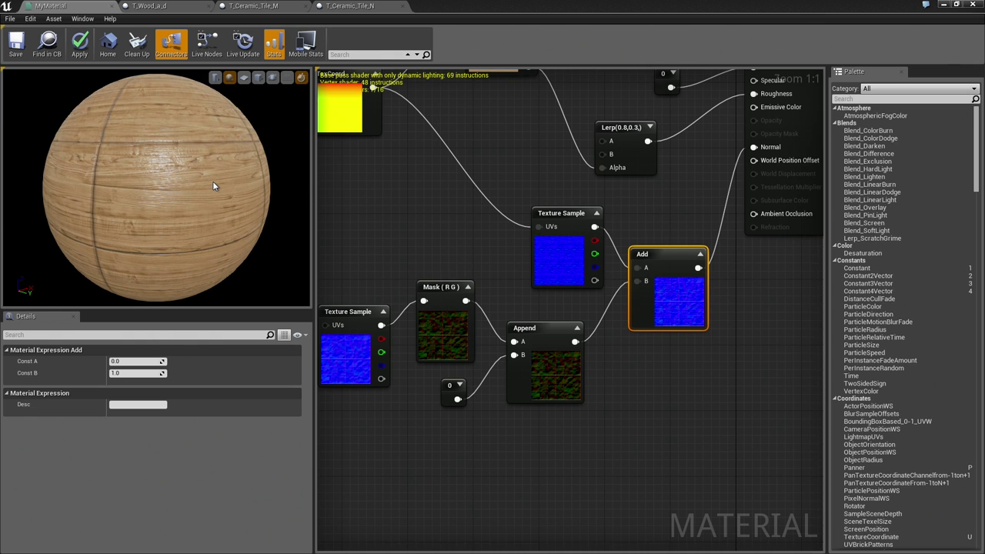
pyautogui.moveTo(594, 154); pyautogui.dragTo(561, 422, button='right')
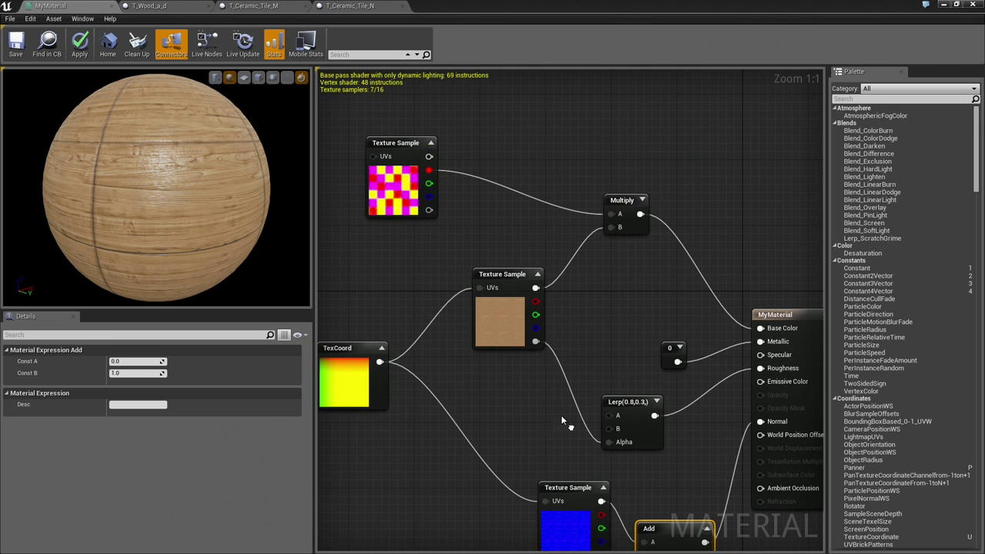